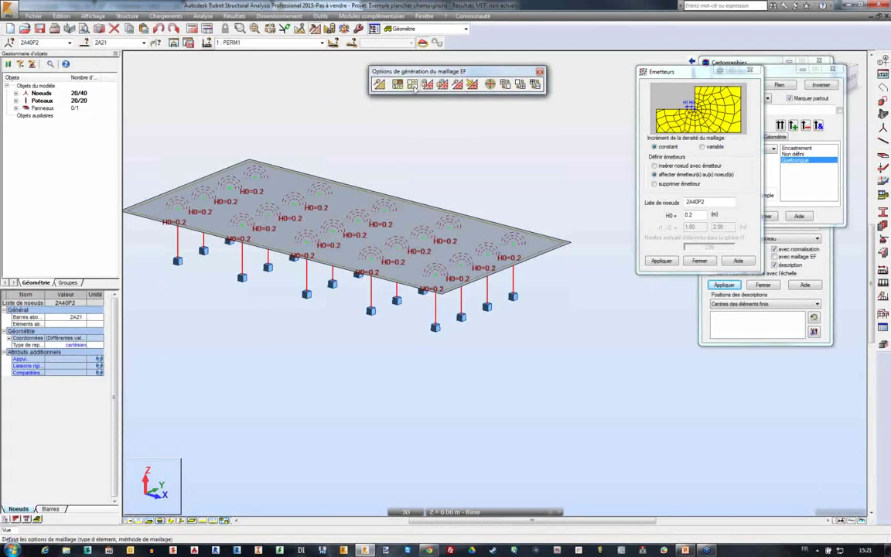
Step: Set the slab's advanced meshing options to Delaunay + Kang with H0 0.20 m and H max 1 m
{"action": "left_click", "coordinate": [413, 84]}
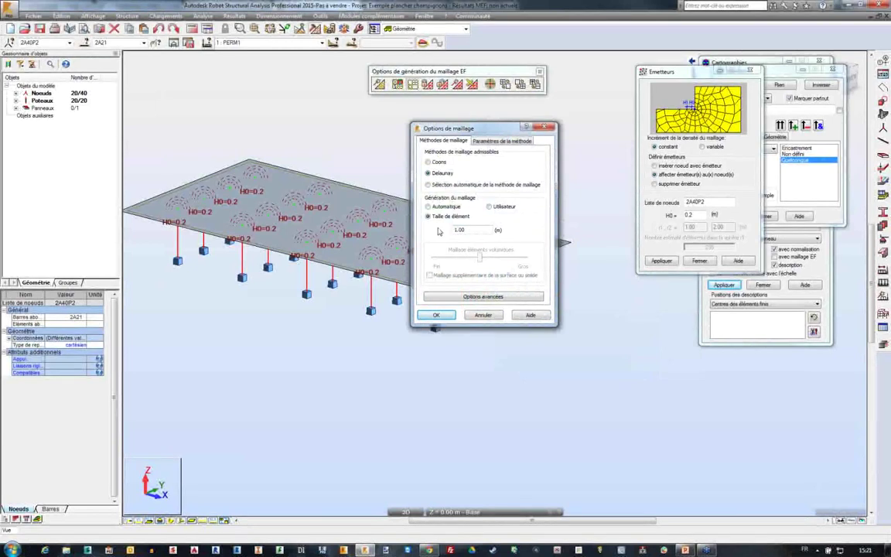
{"action": "left_click", "coordinate": [451, 297]}
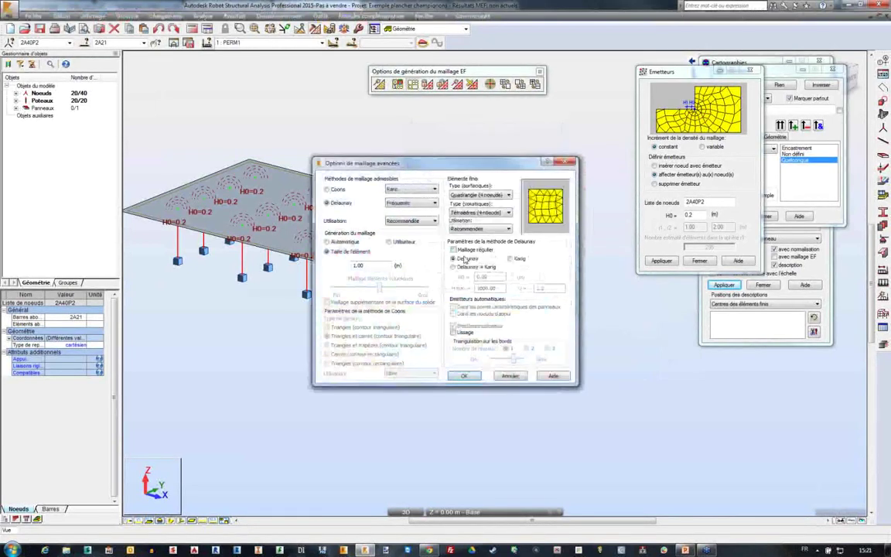
{"action": "left_click", "coordinate": [456, 267]}
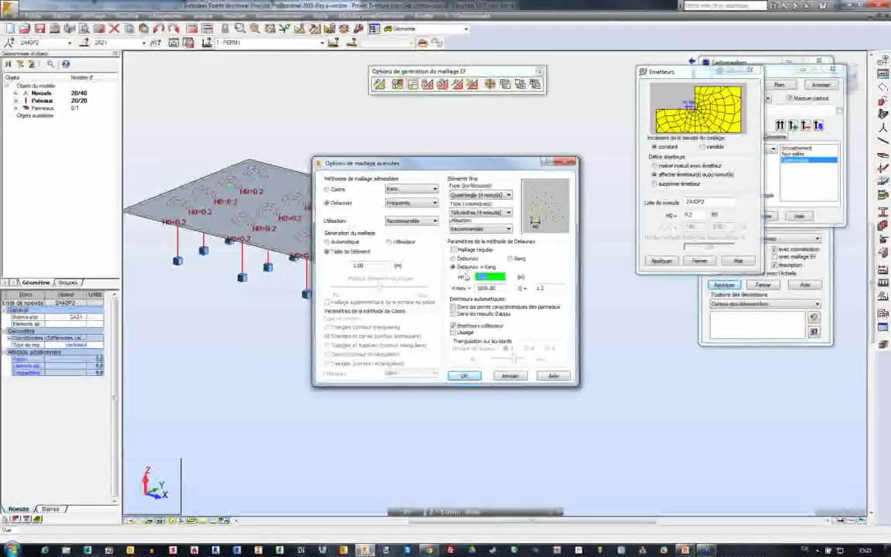
{"action": "left_click", "coordinate": [491, 290]}
{"action": "left_click", "coordinate": [452, 326]}
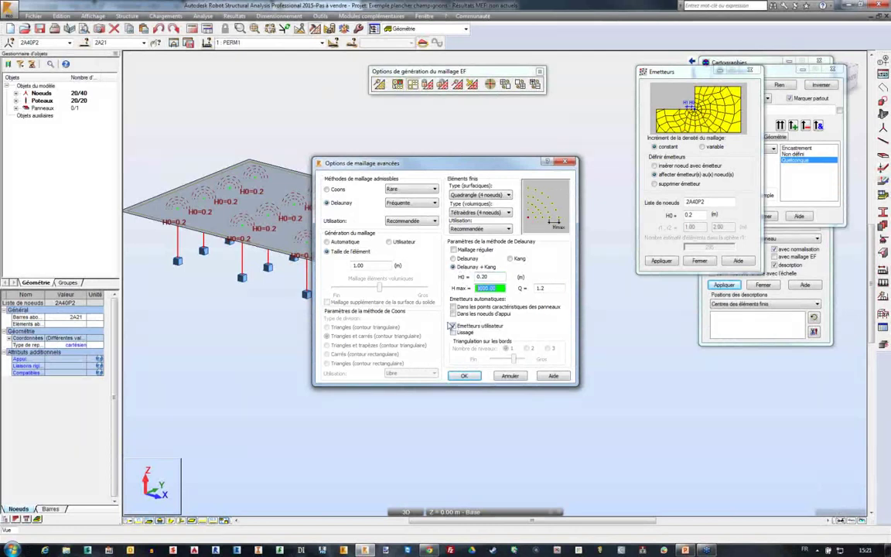
{"action": "left_click", "coordinate": [451, 325]}
{"action": "left_click", "coordinate": [364, 265]}
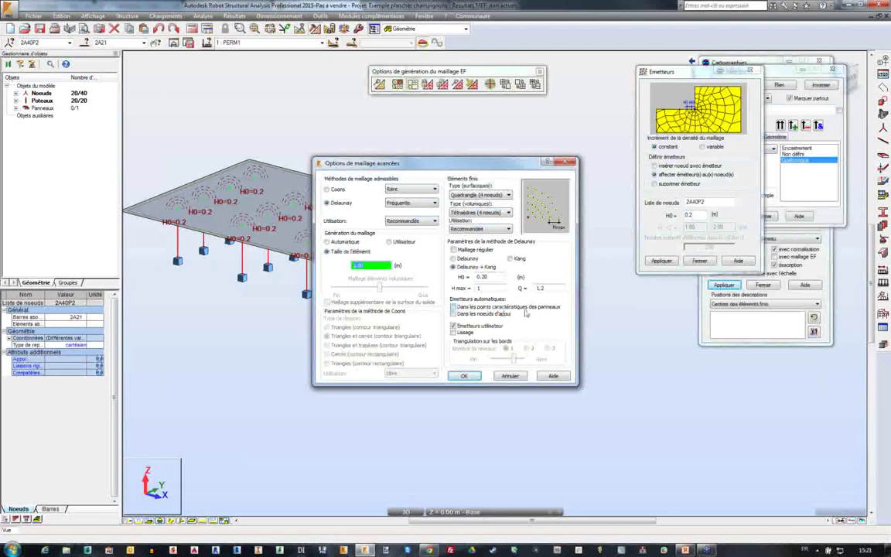
Step: Set the emitter options with user emitters enabled and generate the slab's finite element mesh
{"action": "left_click", "coordinate": [456, 307]}
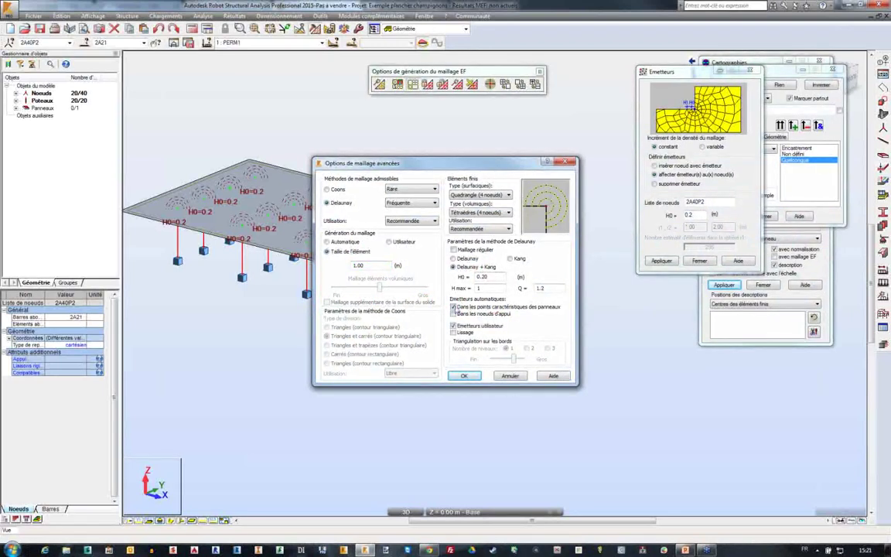
{"action": "left_click", "coordinate": [453, 324]}
{"action": "left_click", "coordinate": [467, 375]}
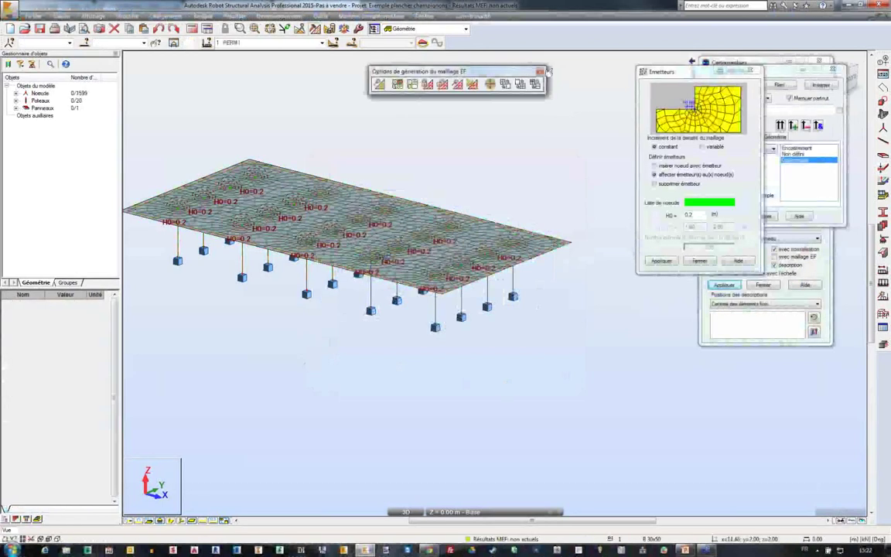
Step: Examine the mesh refinement around the column heads across the whole slab from above
{"action": "right_click", "coordinate": [476, 145]}
{"action": "left_click", "coordinate": [502, 180]}
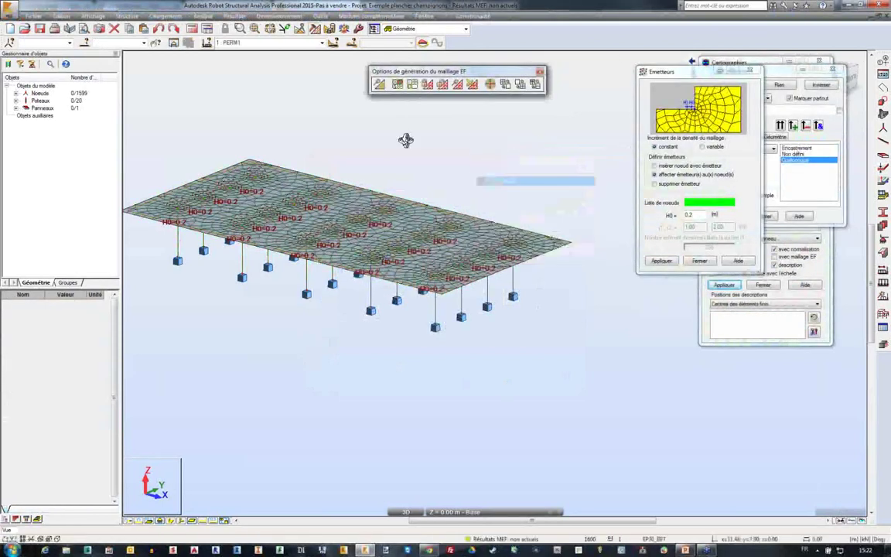
{"action": "left_click_drag", "start_coordinate": [411, 144], "coordinate": [154, 236]}
{"action": "scroll", "coordinate": [154, 236], "scroll_direction": "up", "scroll_amount": 6}
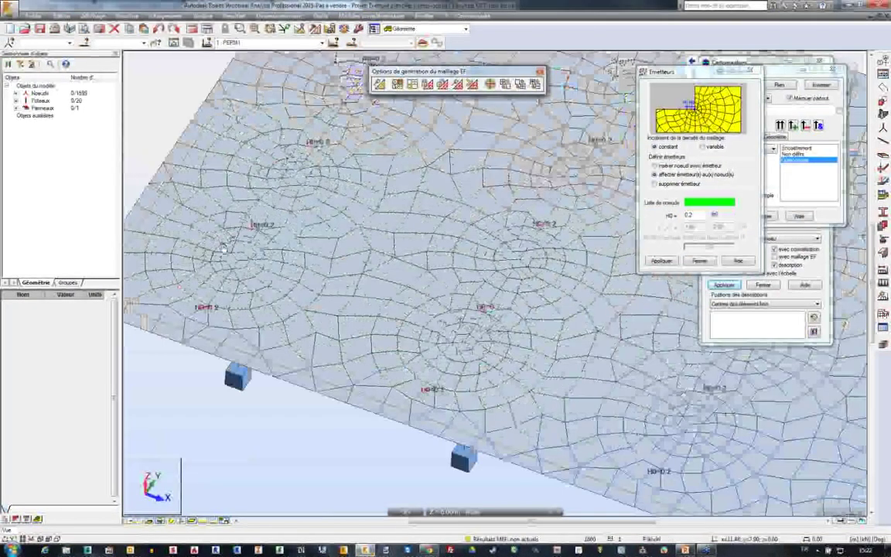
{"action": "left_click_drag", "start_coordinate": [243, 241], "coordinate": [259, 253]}
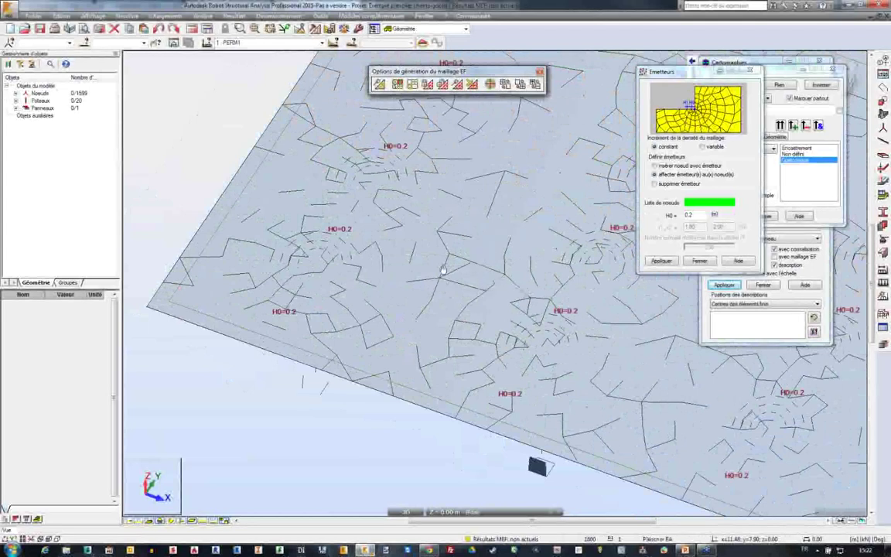
{"action": "scroll", "coordinate": [421, 255], "scroll_direction": "down", "scroll_amount": 3}
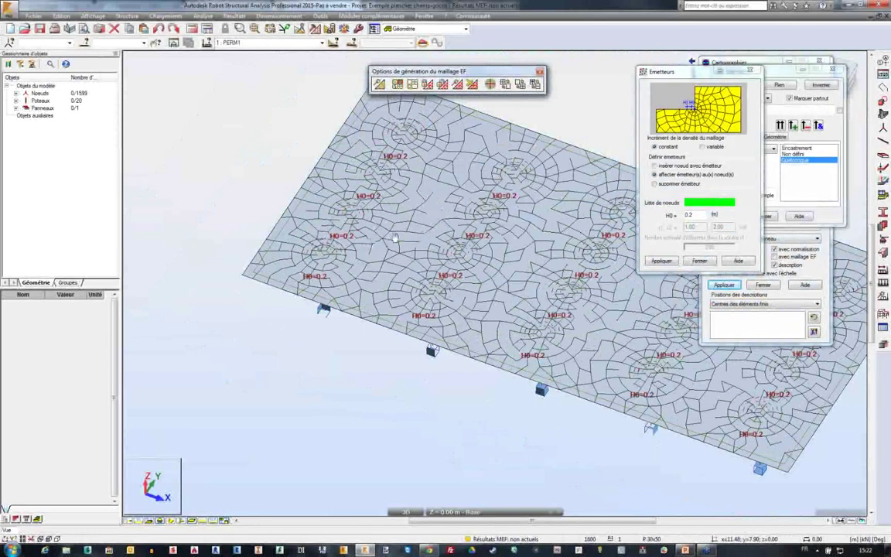
{"action": "middle_click_drag", "start_coordinate": [394, 237], "coordinate": [310, 243]}
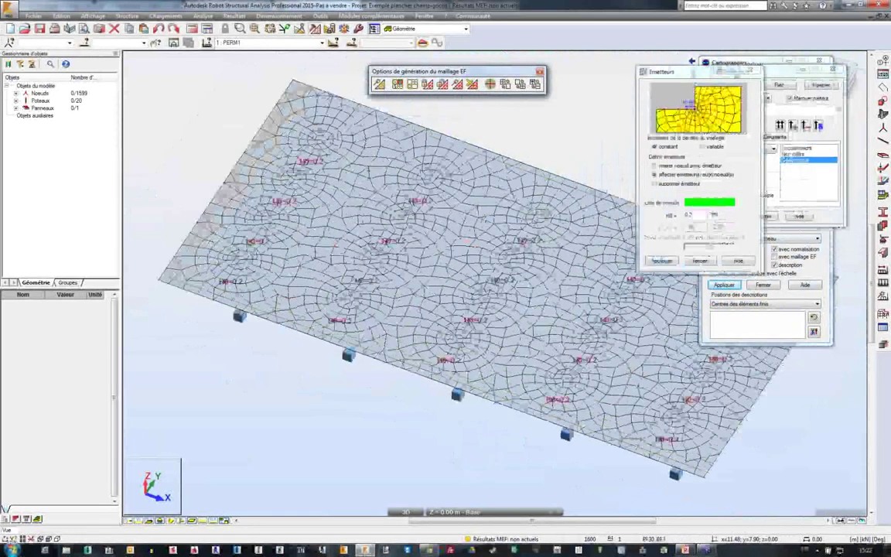
Step: Calculate the structure and display the xx moment map of the slab without force reduction above columns and walls
{"action": "left_click", "coordinate": [175, 29]}
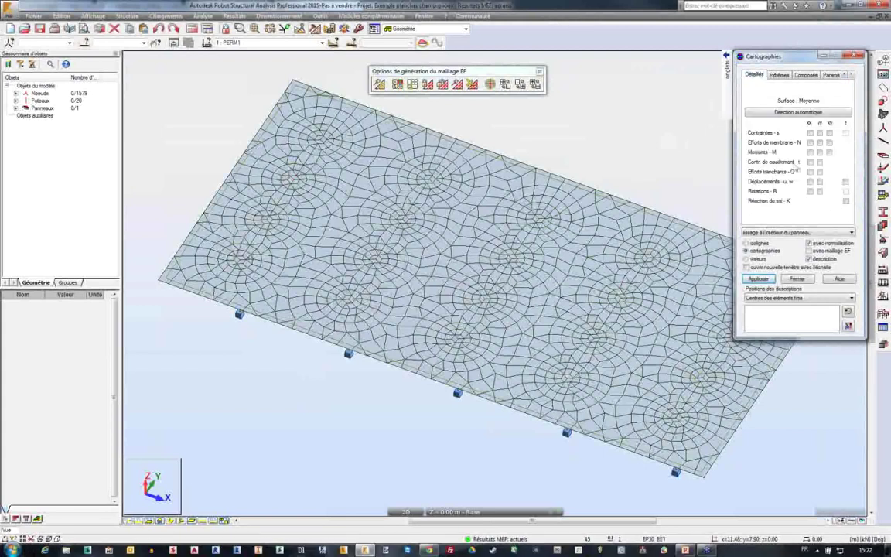
{"action": "left_click", "coordinate": [831, 74]}
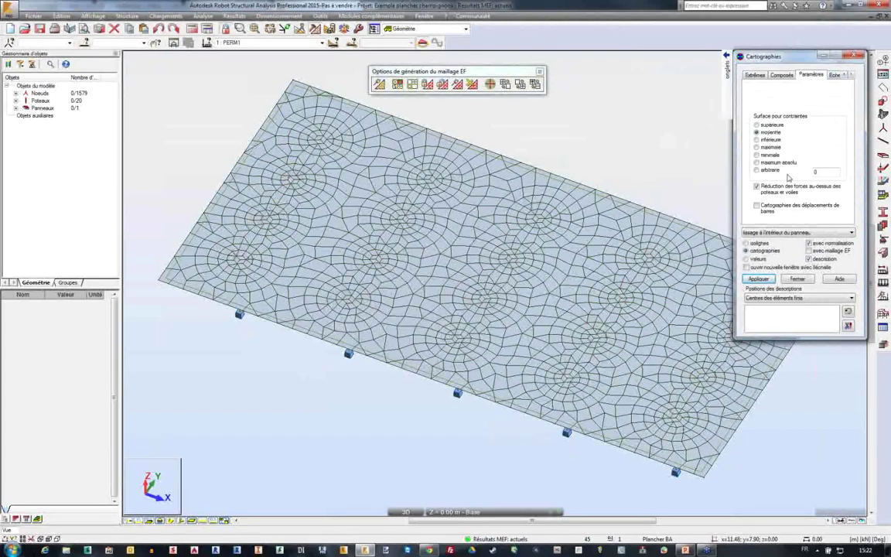
{"action": "left_click", "coordinate": [844, 74]}
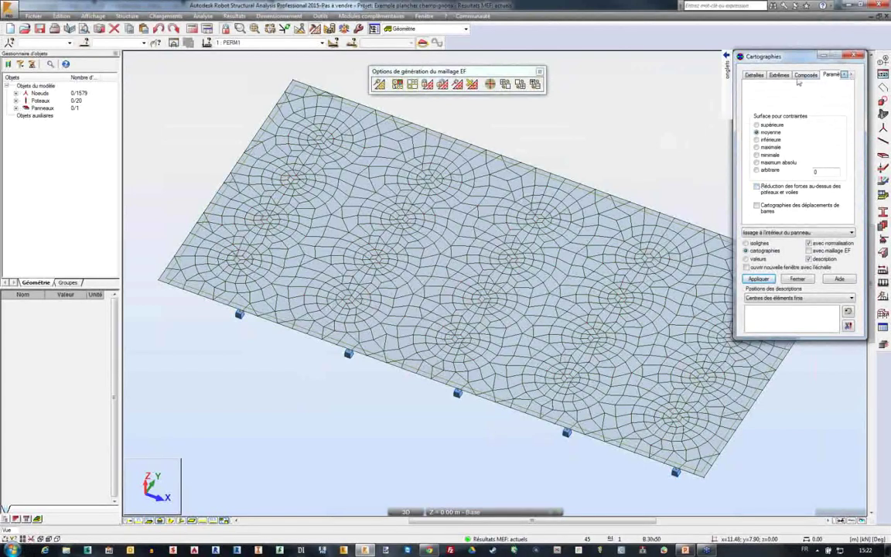
{"action": "left_click", "coordinate": [754, 74]}
{"action": "left_click", "coordinate": [811, 152]}
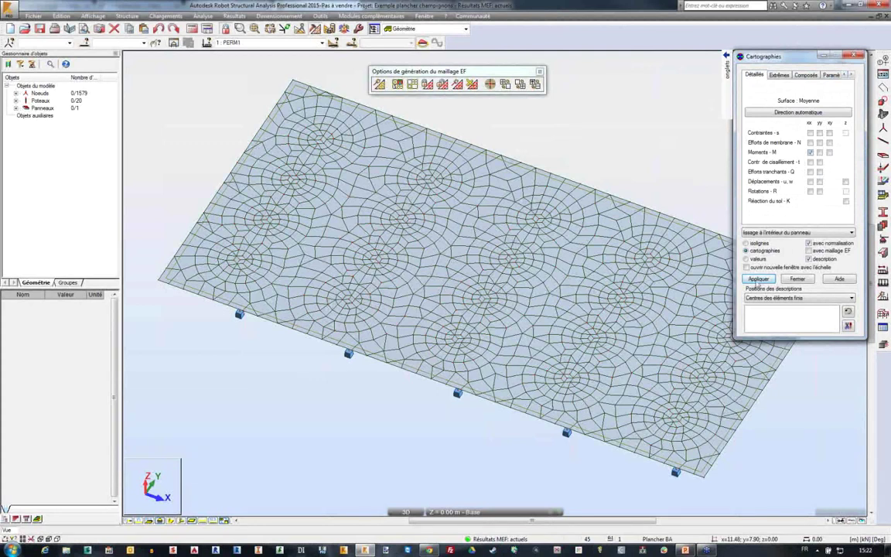
{"action": "left_click", "coordinate": [758, 279]}
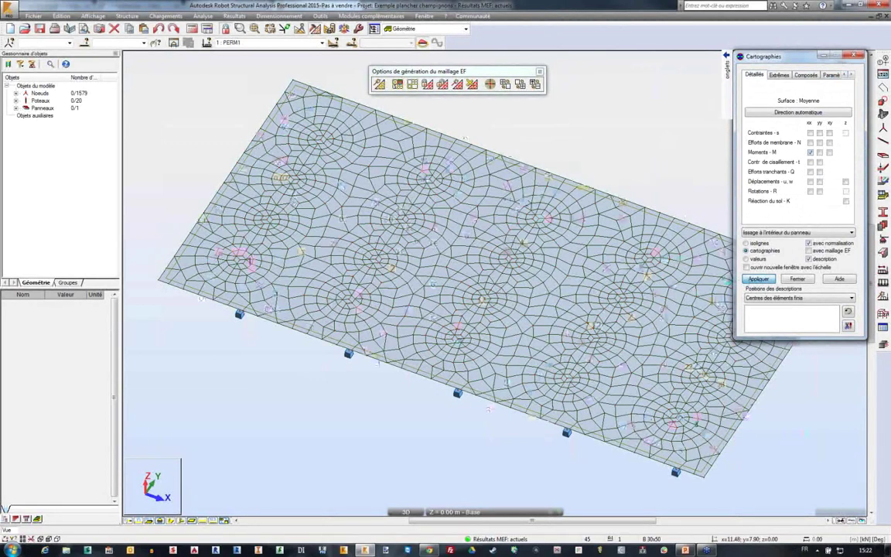
{"action": "middle_click_drag", "start_coordinate": [464, 247], "coordinate": [488, 230], "text": "shift"}
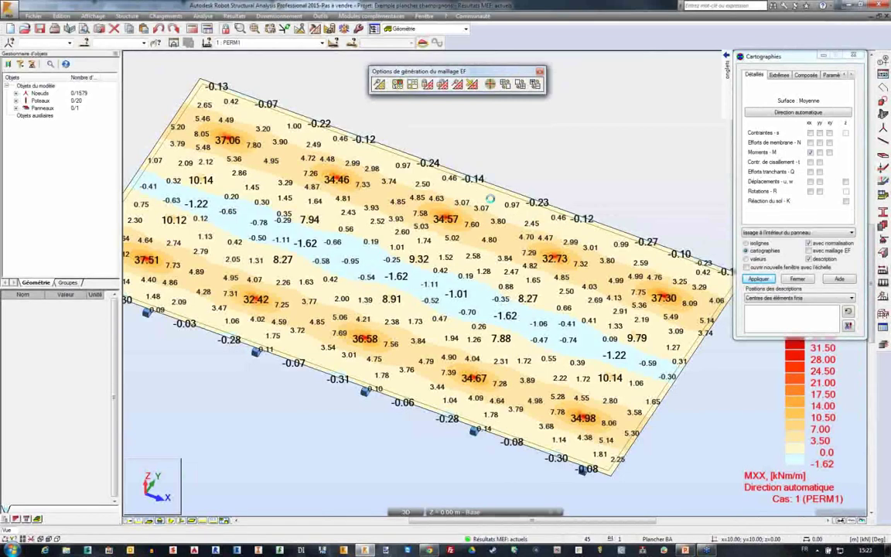
Step: Enable force reduction above columns and walls, reapply the xx moment map and view the slab with its columns in 3D
{"action": "mouse_move", "coordinate": [727, 66]}
{"action": "left_click", "coordinate": [850, 75]}
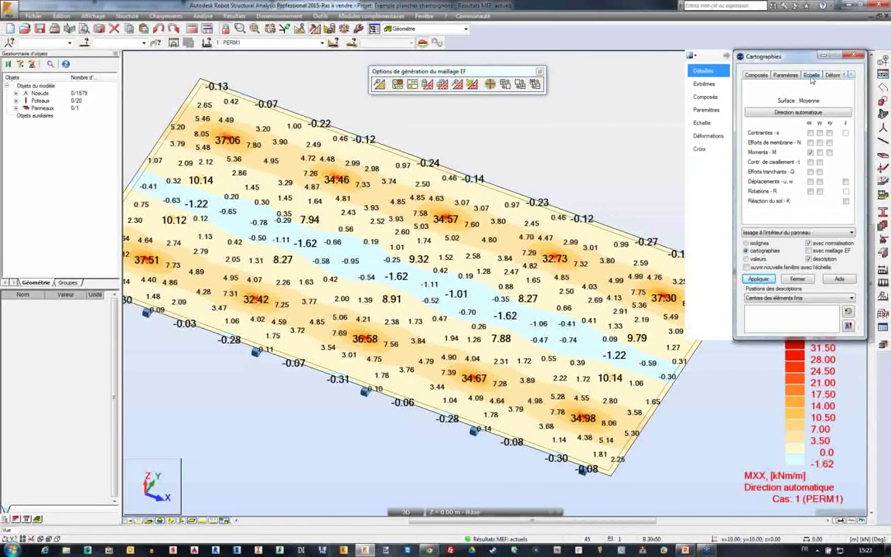
{"action": "left_click", "coordinate": [785, 74]}
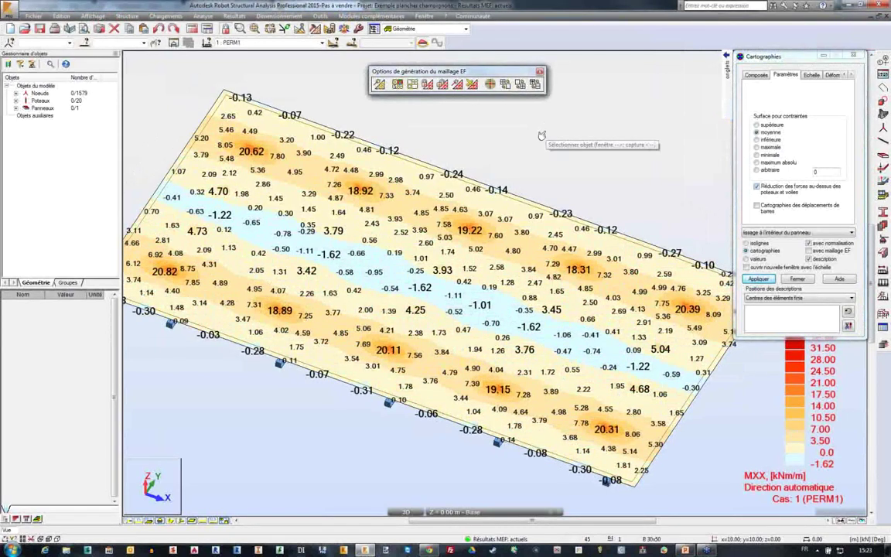
{"action": "right_click", "coordinate": [547, 134]}
{"action": "left_click", "coordinate": [552, 167]}
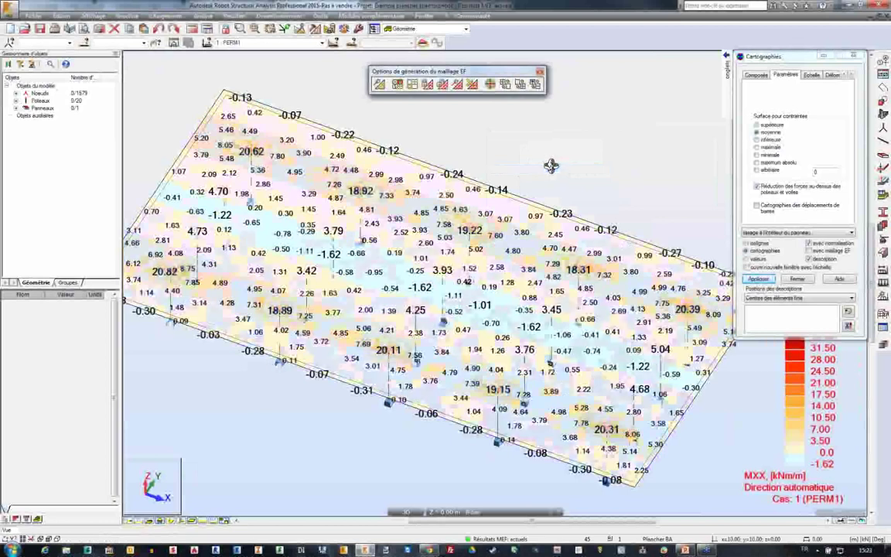
{"action": "left_click_drag", "start_coordinate": [551, 166], "coordinate": [551, 193]}
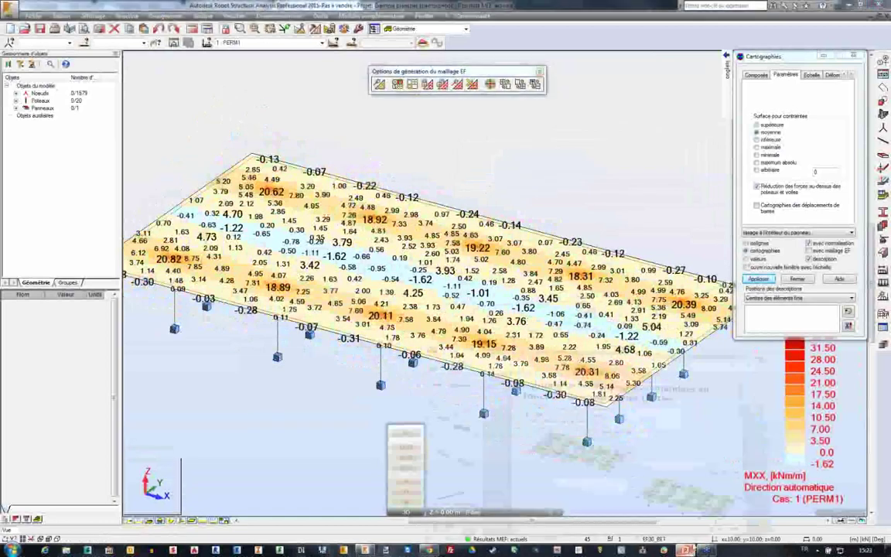
Step: Switch to the PowerPoint presentation, start the slide show from the current slide and advance one slide
{"action": "left_click", "coordinate": [686, 549]}
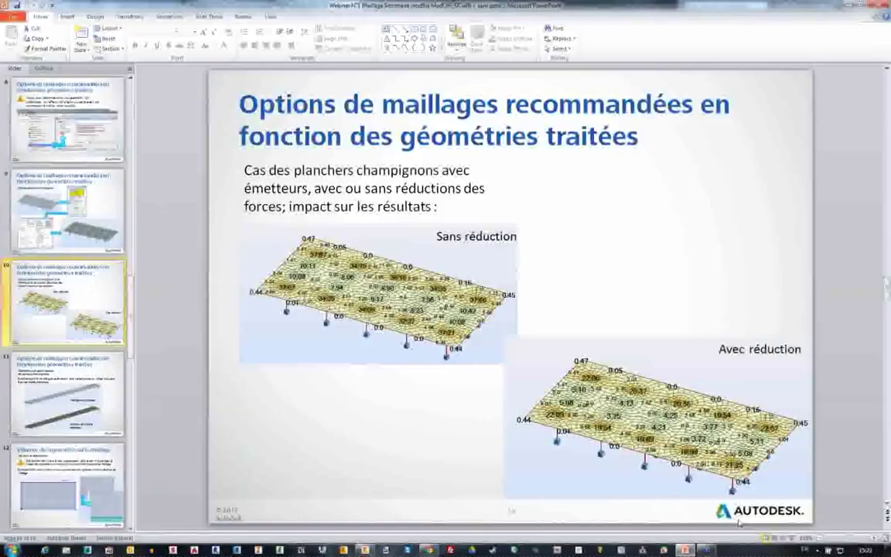
{"action": "key", "text": "shift+F5"}
{"action": "left_click", "coordinate": [776, 318]}
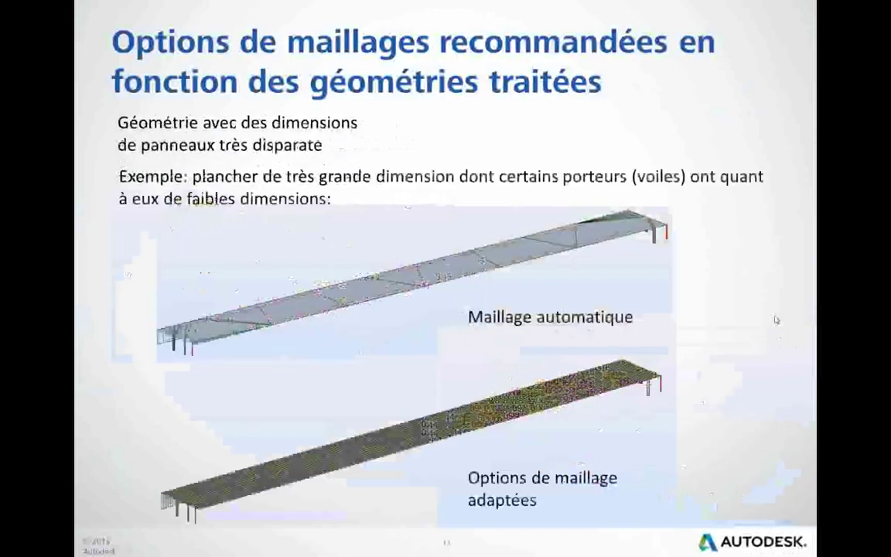
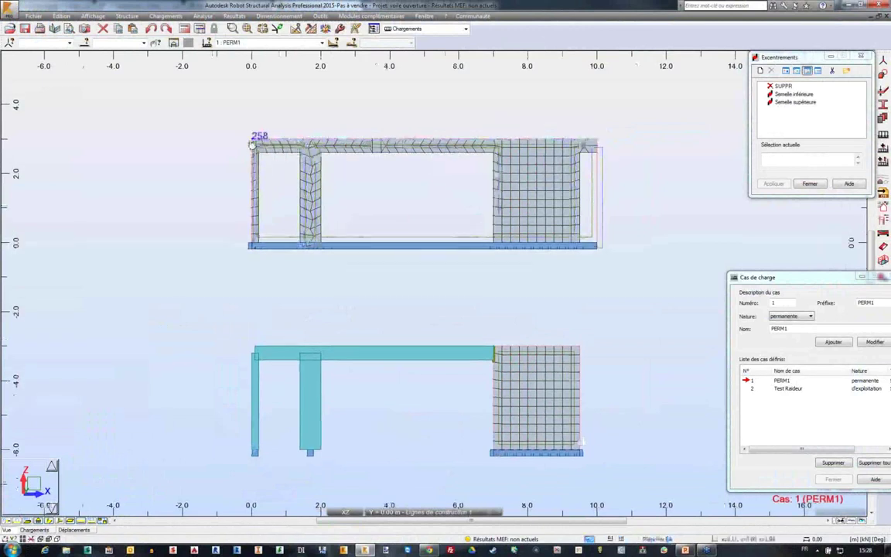
Step: Examine the upper wall's mesh and edges around the openings, including its narrow posts and lintel, and compare it with the lower bar model
{"action": "scroll", "coordinate": [253, 143], "scroll_direction": "up", "scroll_amount": 4}
{"action": "middle_click_drag", "start_coordinate": [523, 198], "coordinate": [384, 181]}
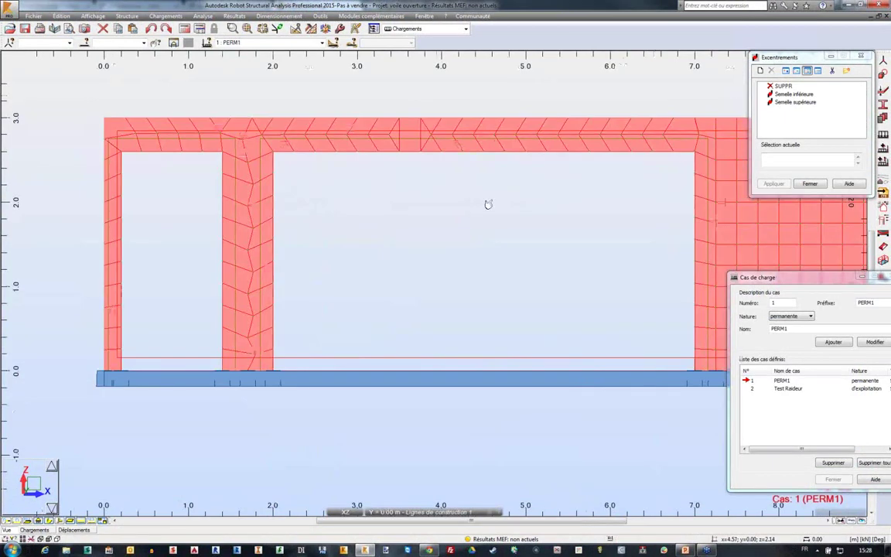
{"action": "scroll", "coordinate": [488, 203], "scroll_direction": "down", "scroll_amount": 4}
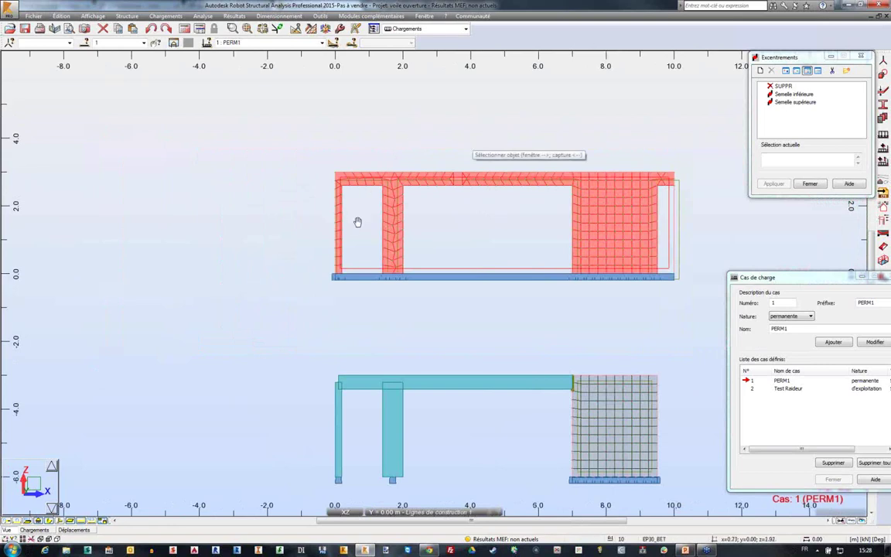
{"action": "scroll", "coordinate": [358, 220], "scroll_direction": "up", "scroll_amount": 3}
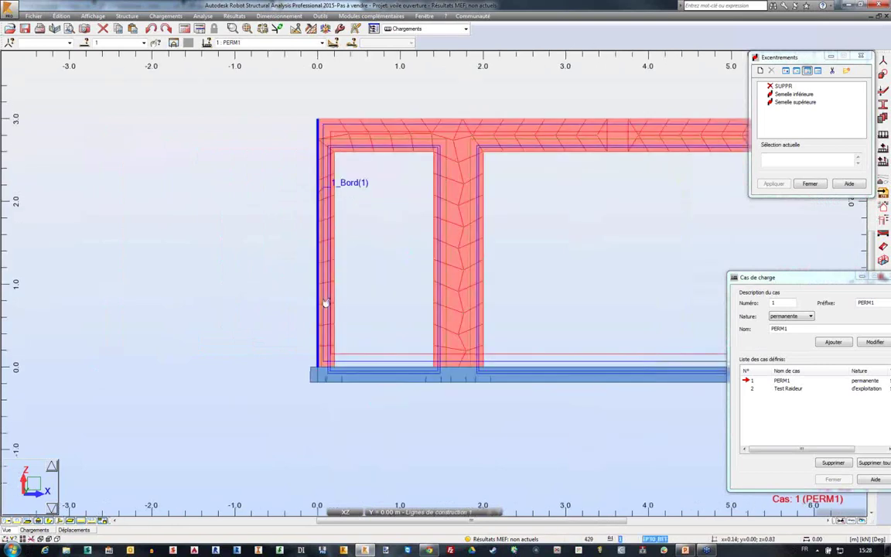
{"action": "scroll", "coordinate": [325, 303], "scroll_direction": "up", "scroll_amount": 2}
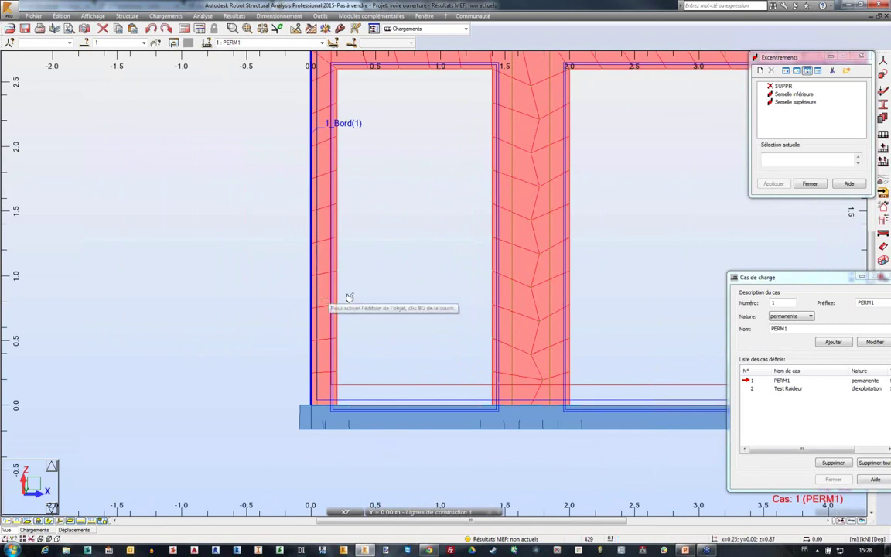
{"action": "scroll", "coordinate": [351, 297], "scroll_direction": "down", "scroll_amount": 2}
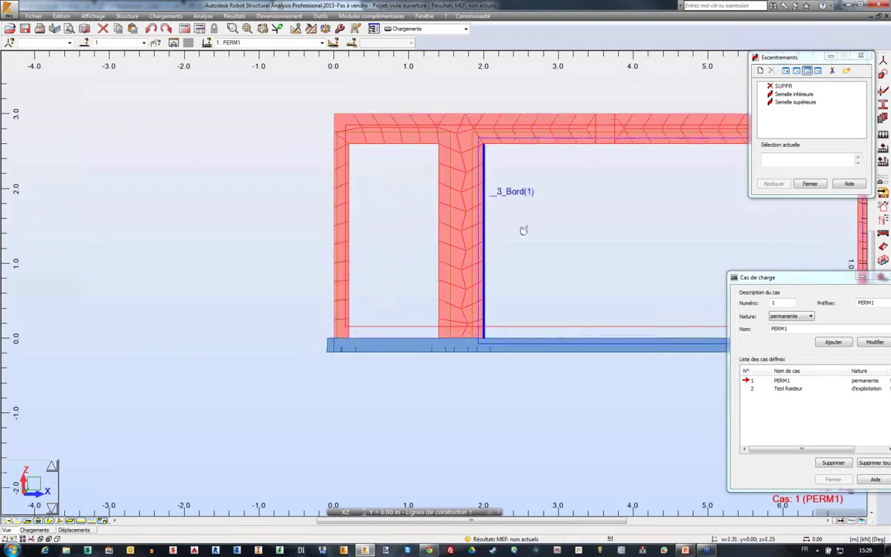
{"action": "scroll", "coordinate": [524, 222], "scroll_direction": "down", "scroll_amount": 1}
{"action": "scroll", "coordinate": [523, 220], "scroll_direction": "down", "scroll_amount": 2}
{"action": "middle_click_drag", "start_coordinate": [574, 206], "coordinate": [365, 79]}
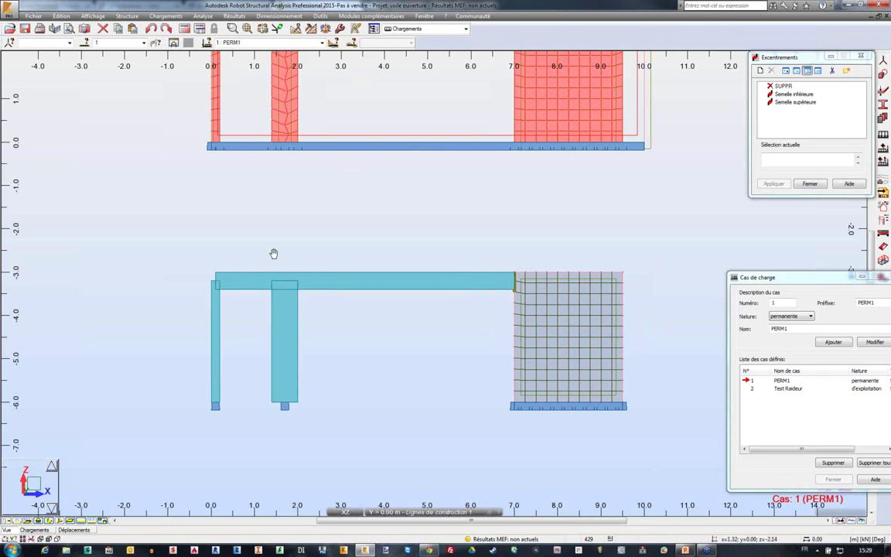
Step: Select the wide post, the narrow post and the lintel beam of the lower bar model one after another
{"action": "left_click", "coordinate": [298, 356]}
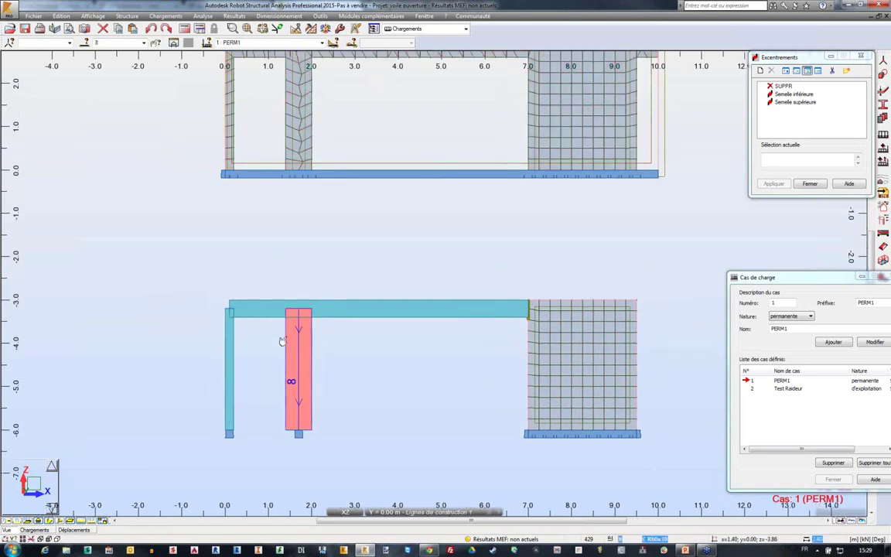
{"action": "left_click", "coordinate": [228, 372]}
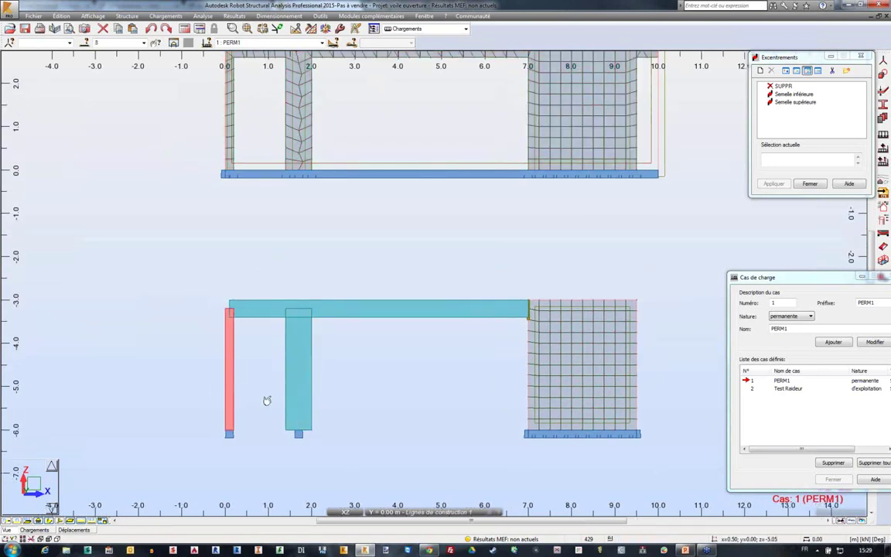
{"action": "left_click", "coordinate": [348, 309]}
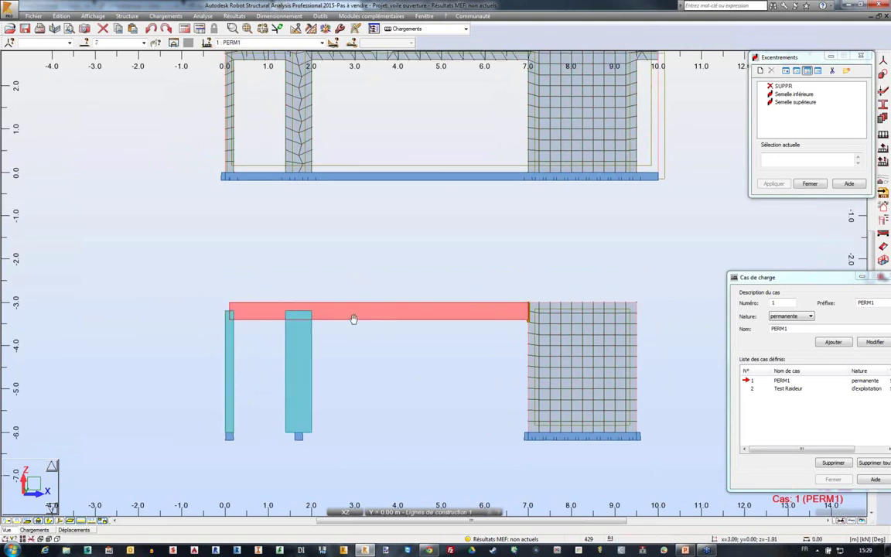
{"action": "middle_click_drag", "start_coordinate": [352, 319], "coordinate": [352, 362]}
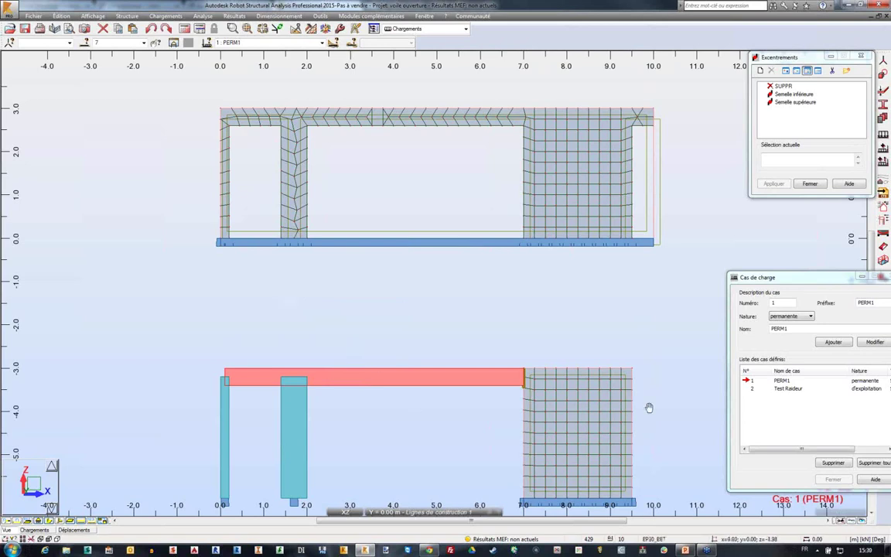
Step: Display the axial force Fx and bending moment My diagrams on the bars of the lower model
{"action": "middle_click_drag", "start_coordinate": [649, 408], "coordinate": [644, 342]}
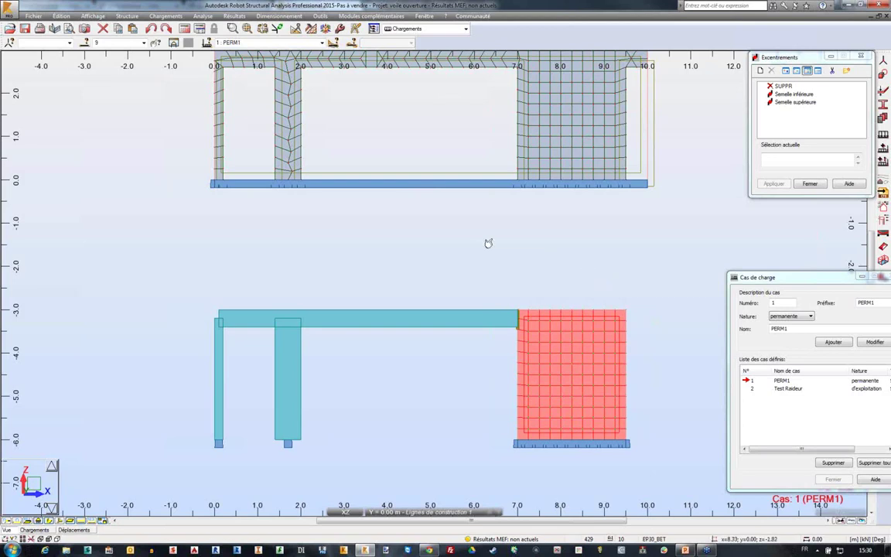
{"action": "mouse_move", "coordinate": [479, 244]}
{"action": "middle_mouse_down"}
{"action": "mouse_move", "coordinate": [503, 254]}
{"action": "mouse_move", "coordinate": [489, 246]}
{"action": "middle_mouse_up"}
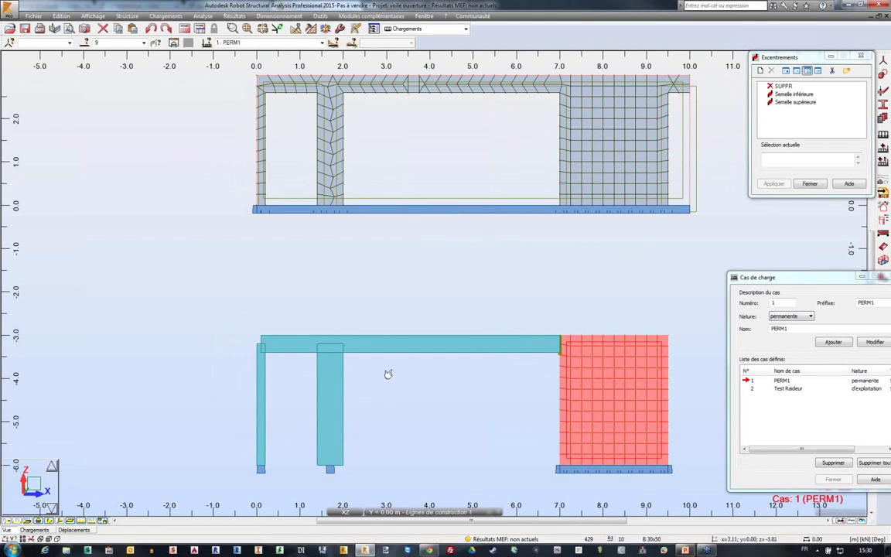
{"action": "middle_click_drag", "start_coordinate": [388, 366], "coordinate": [315, 340]}
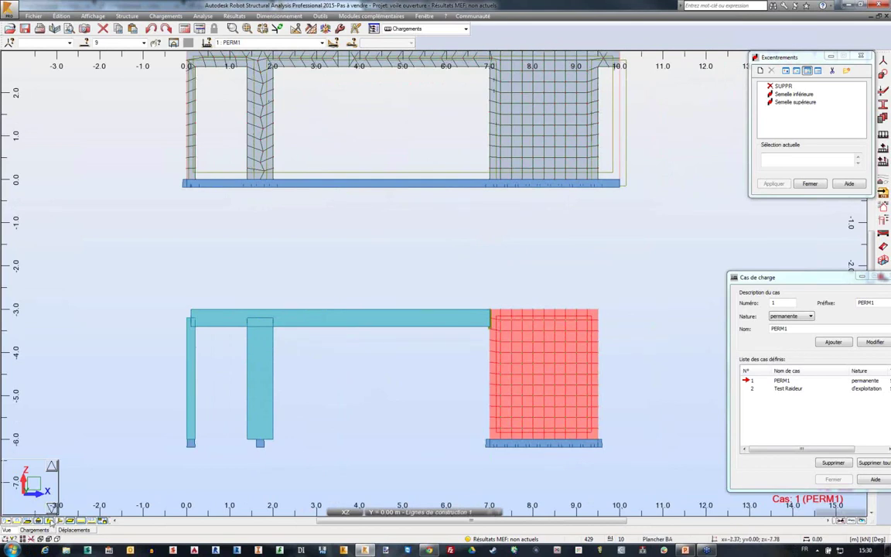
{"action": "left_click", "coordinate": [235, 16]}
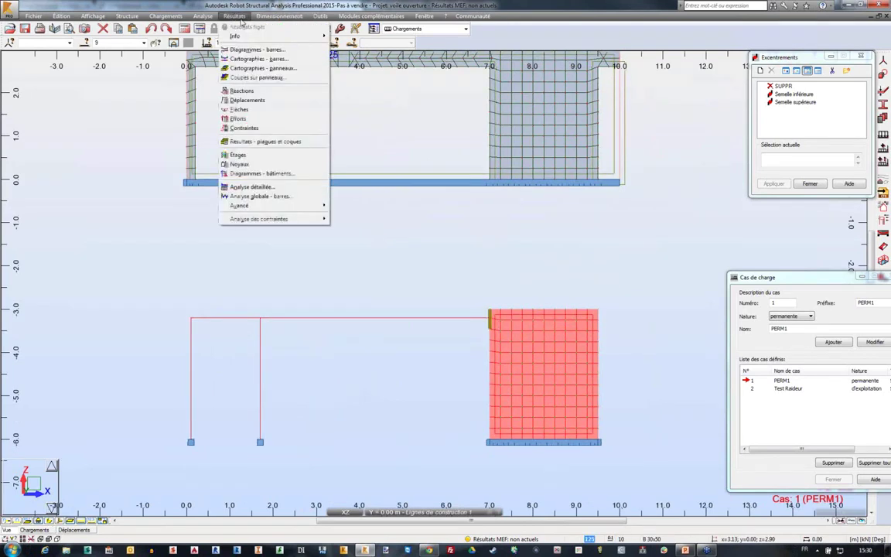
{"action": "left_click", "coordinate": [256, 48]}
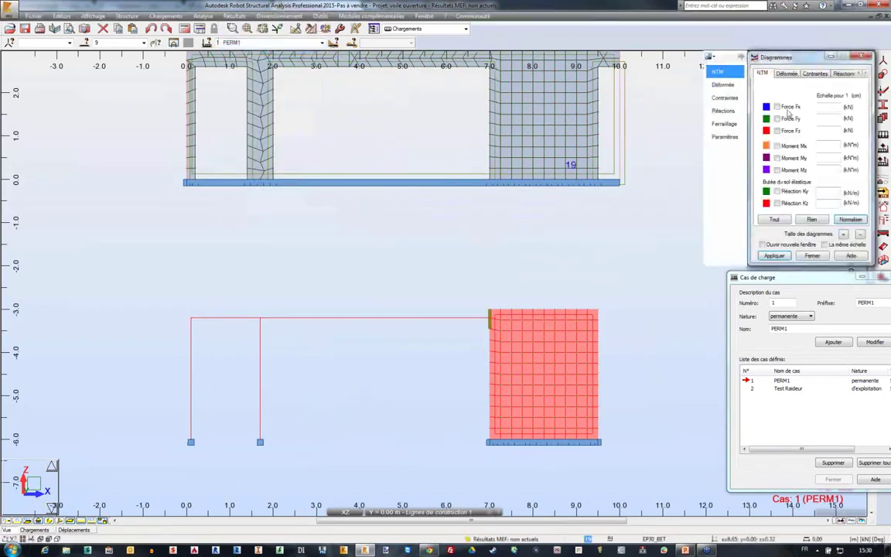
{"action": "left_click", "coordinate": [777, 106]}
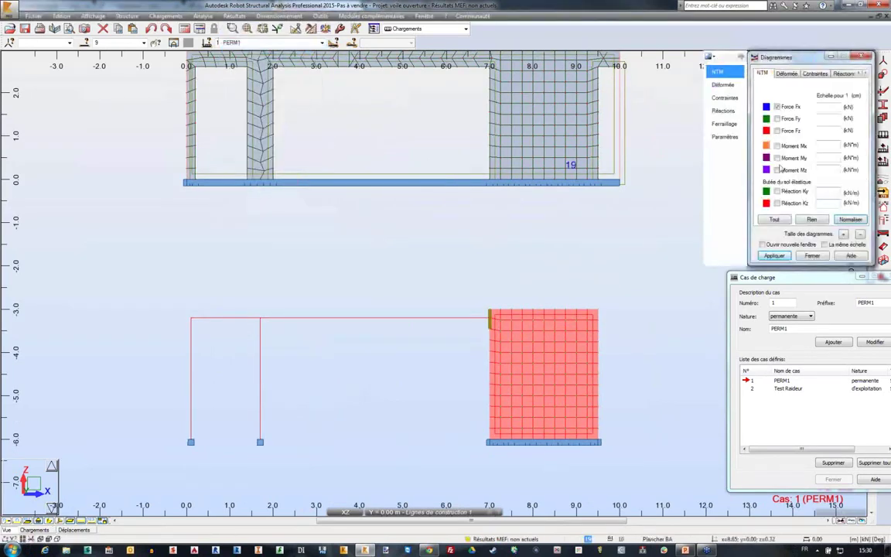
{"action": "left_click", "coordinate": [775, 256]}
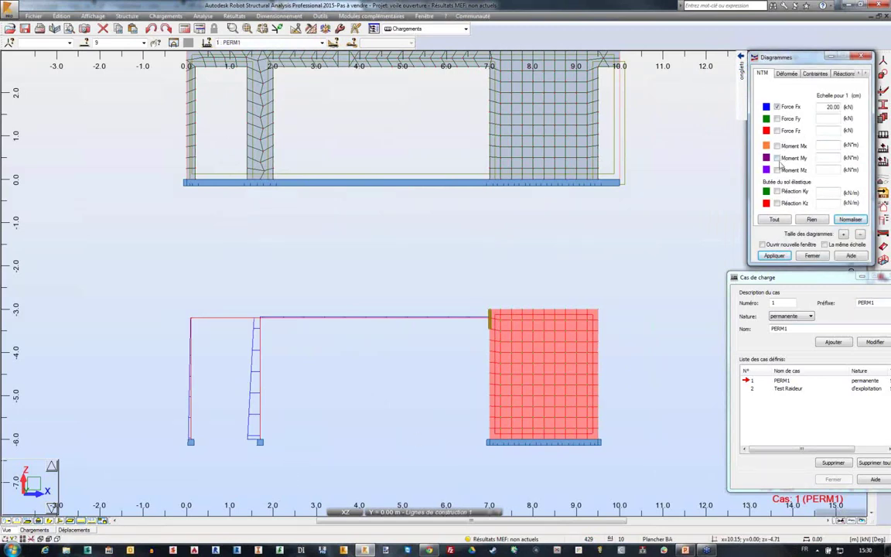
{"action": "left_click", "coordinate": [777, 158]}
{"action": "left_click", "coordinate": [774, 256]}
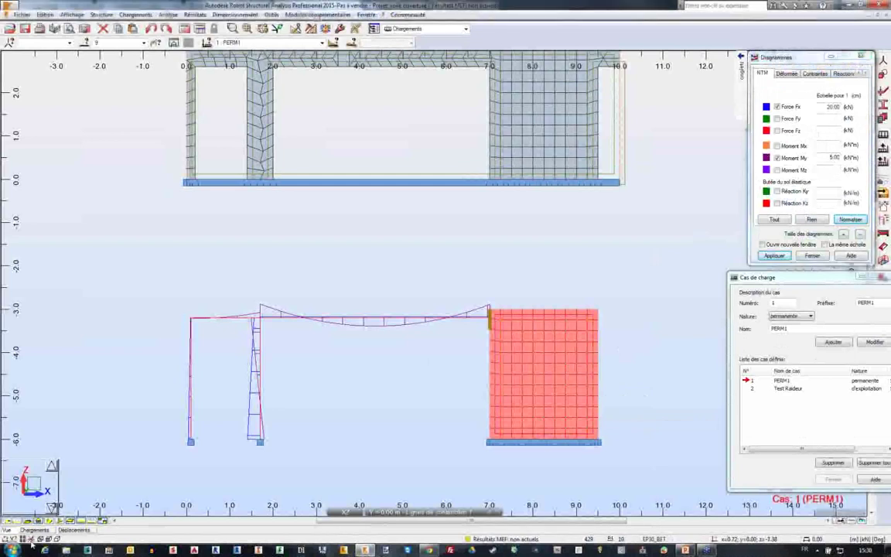
Step: Map the xx membrane forces N on the wall panels, using a Cartesian local system with its main direction along Z
{"action": "middle_click_drag", "start_coordinate": [307, 347], "coordinate": [318, 436]}
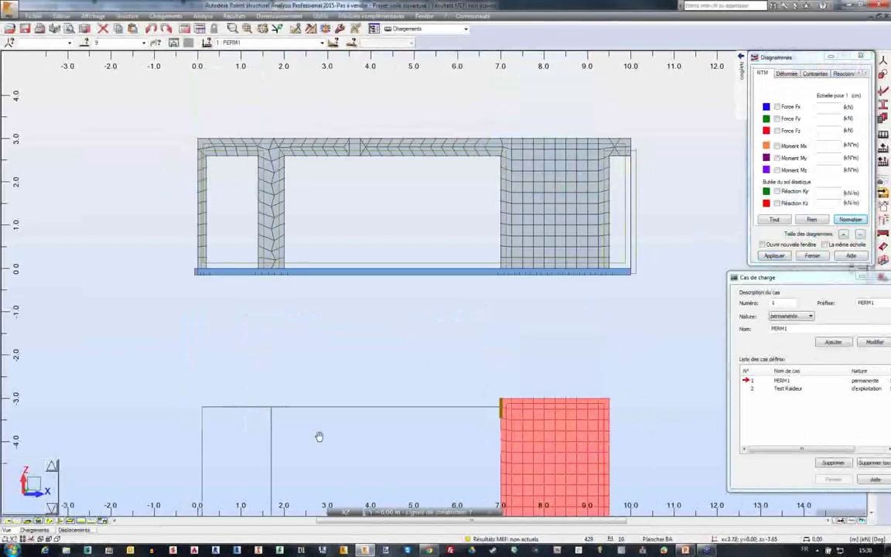
{"action": "left_click", "coordinate": [228, 17]}
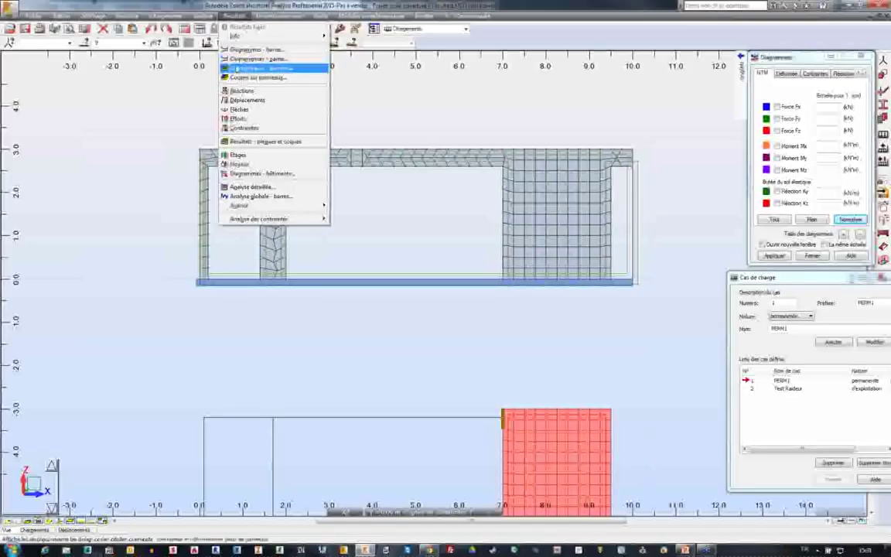
{"action": "left_click", "coordinate": [237, 68]}
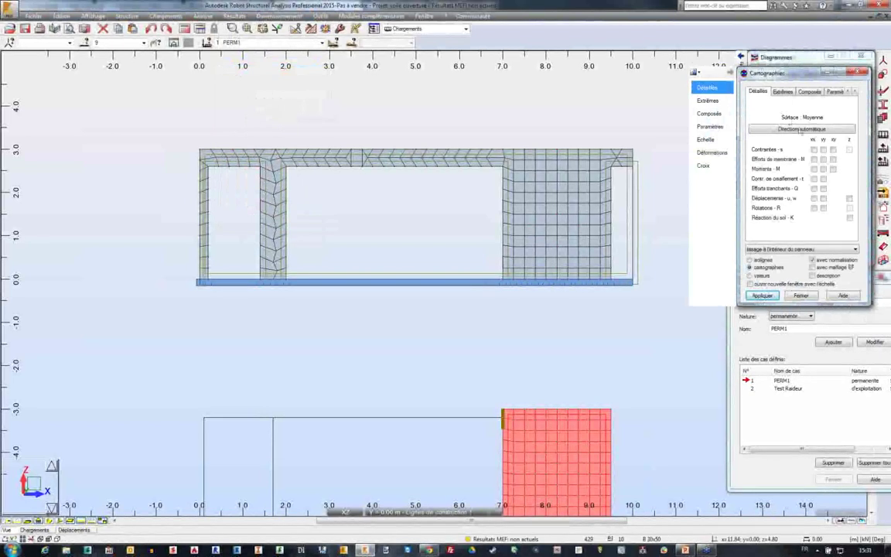
{"action": "left_click", "coordinate": [799, 131]}
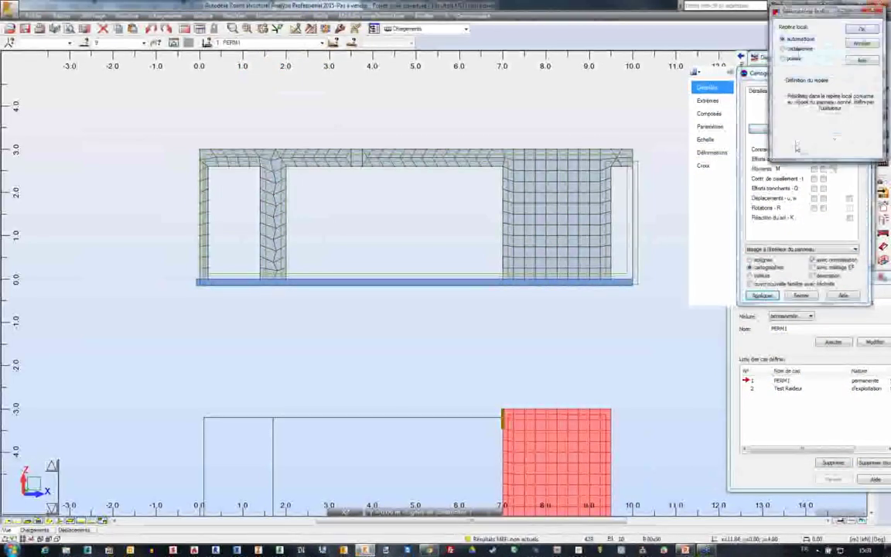
{"action": "left_click", "coordinate": [784, 48]}
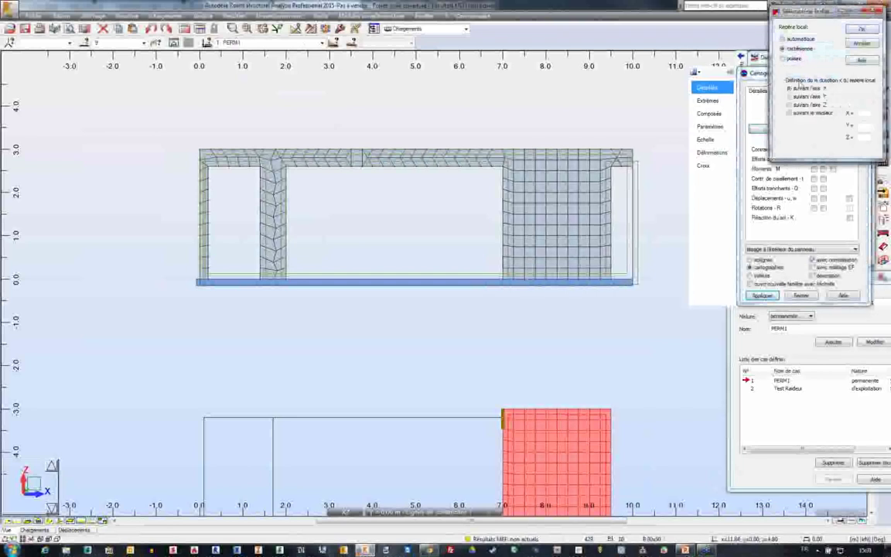
{"action": "left_click", "coordinate": [860, 30]}
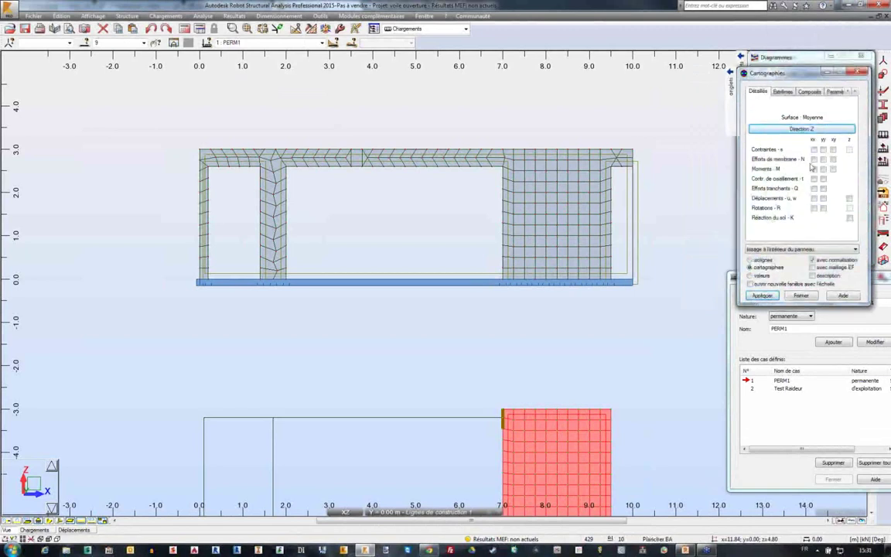
{"action": "left_click", "coordinate": [813, 159]}
{"action": "left_click", "coordinate": [761, 296]}
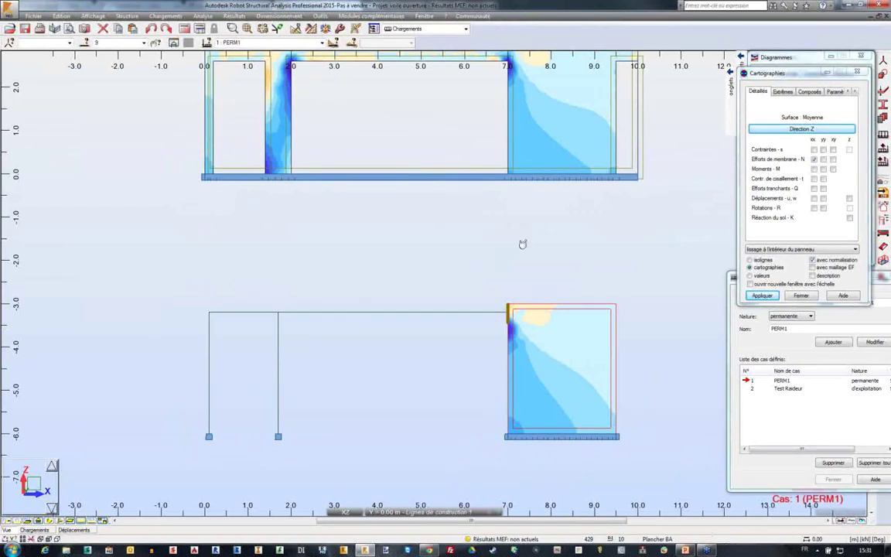
{"action": "middle_click_drag", "start_coordinate": [518, 259], "coordinate": [487, 307]}
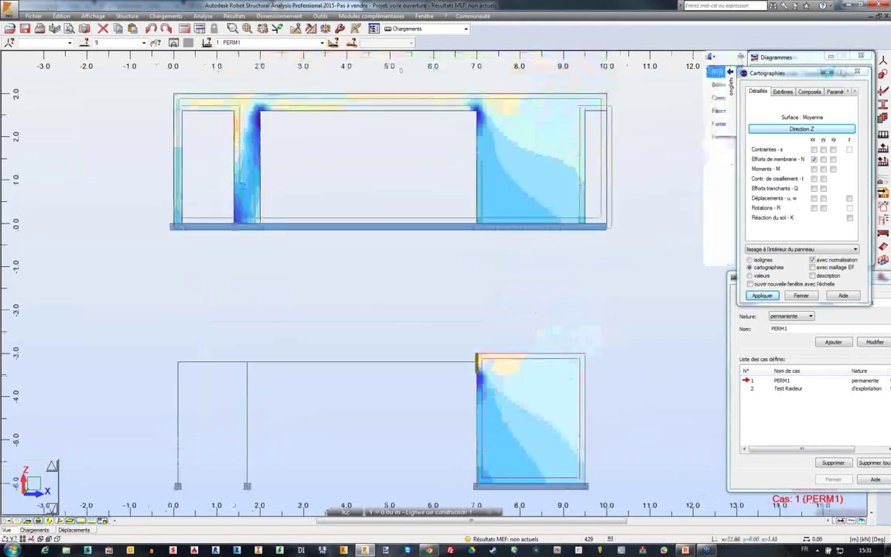
Step: Display the vertical support reactions FZ of both models with value descriptions
{"action": "left_click", "coordinate": [801, 59]}
{"action": "left_click_drag", "start_coordinate": [800, 59], "coordinate": [779, 54]}
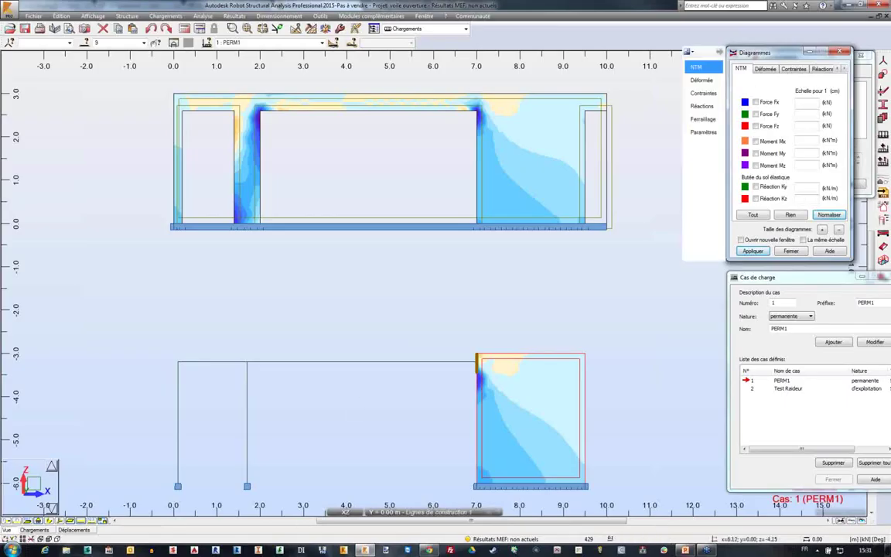
{"action": "left_click", "coordinate": [822, 69]}
{"action": "left_click", "coordinate": [765, 151]}
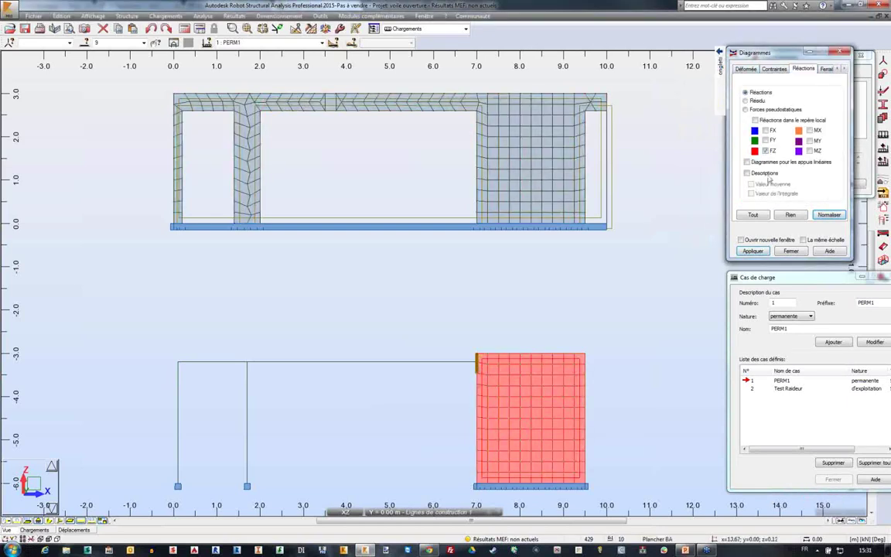
{"action": "left_click", "coordinate": [747, 172]}
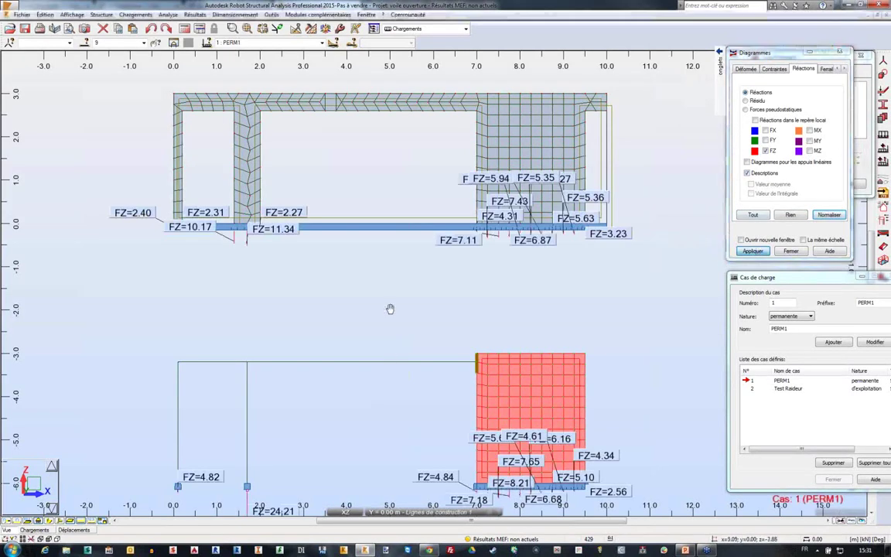
{"action": "middle_click_drag", "start_coordinate": [389, 320], "coordinate": [379, 239]}
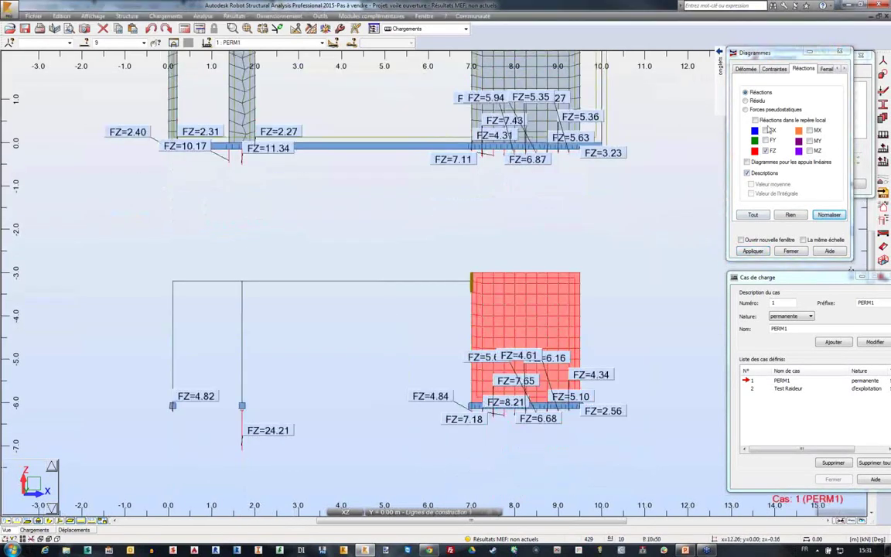
Step: Show the FZ reactions as diagrams along the linear supports and compare the upper and lower walls
{"action": "left_click", "coordinate": [747, 161]}
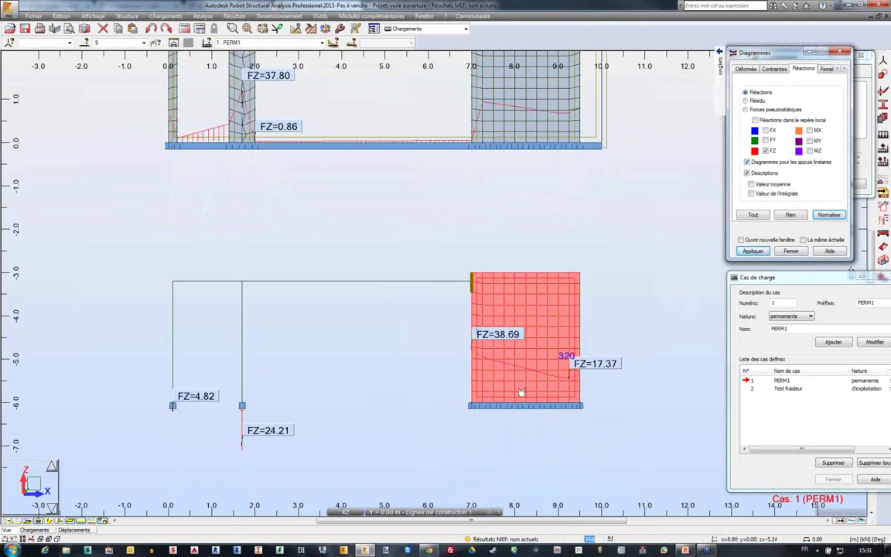
{"action": "middle_click_drag", "start_coordinate": [388, 153], "coordinate": [399, 289]}
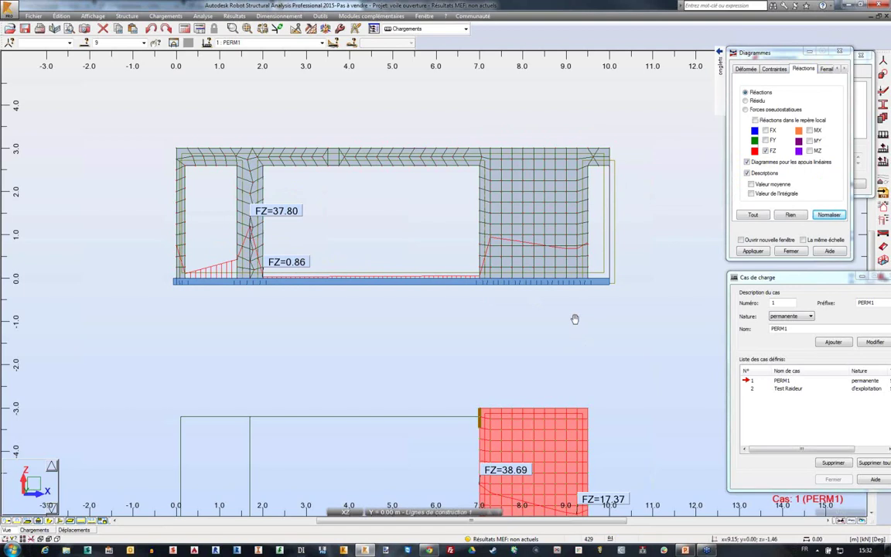
{"action": "middle_click_drag", "start_coordinate": [575, 318], "coordinate": [577, 286]}
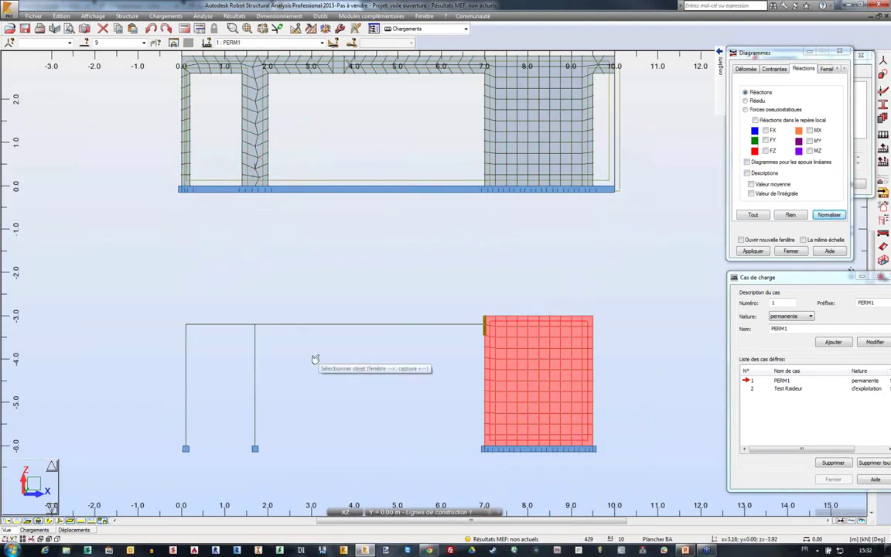
Step: Select the lower model's wide post and the finite elements around the middle of the upper wall's lintel
{"action": "left_click", "coordinate": [251, 399]}
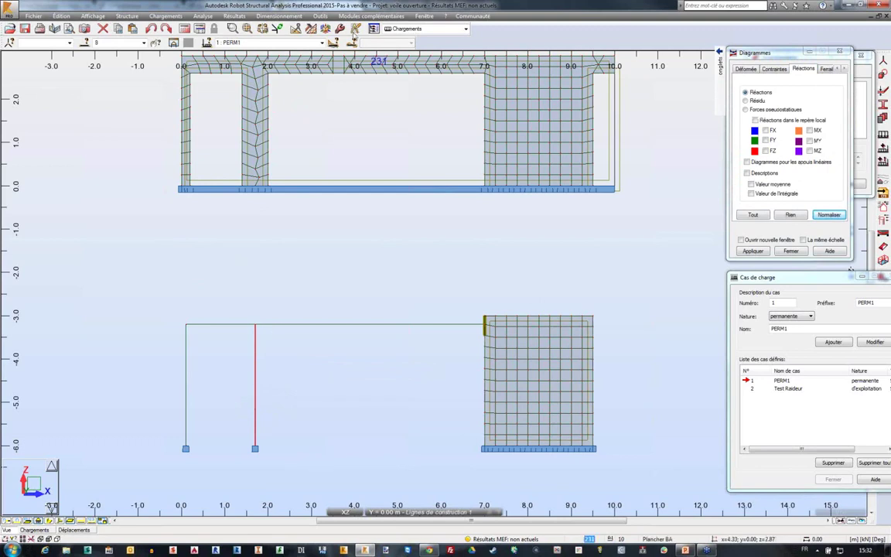
{"action": "left_click", "coordinate": [288, 17]}
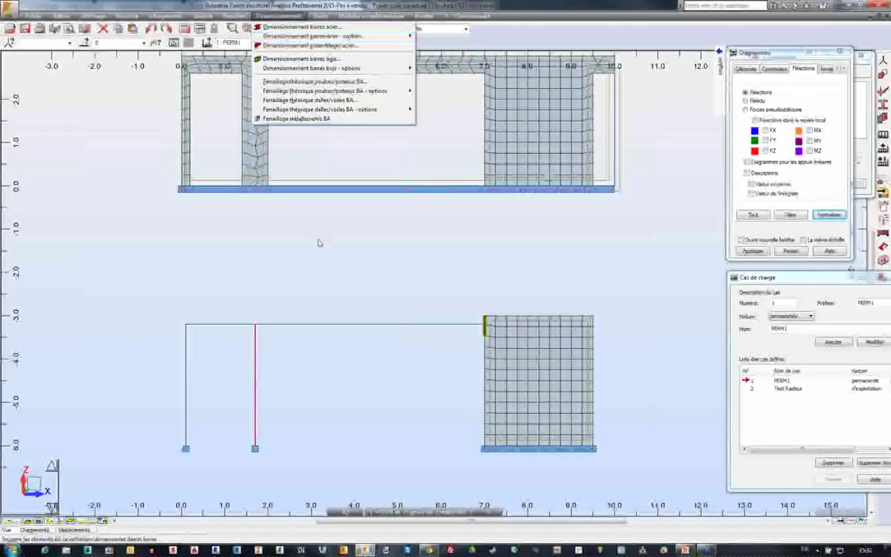
{"action": "left_click", "coordinate": [316, 243]}
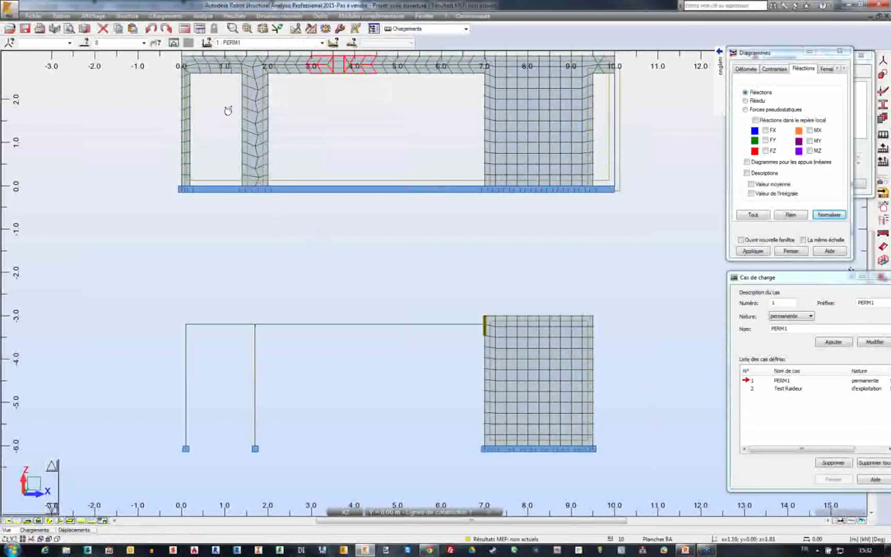
{"action": "middle_click_drag", "start_coordinate": [331, 270], "coordinate": [316, 302]}
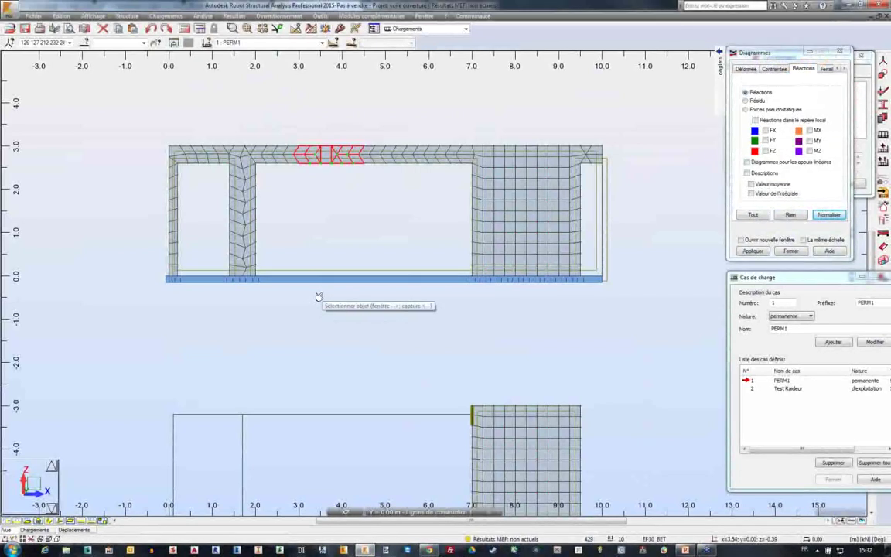
{"action": "scroll", "coordinate": [319, 296], "scroll_direction": "right", "scroll_amount": 1}
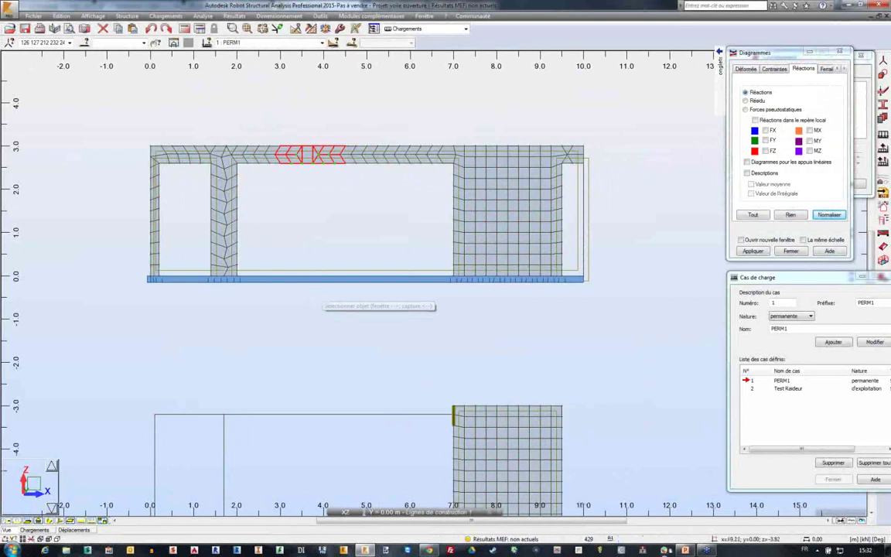
Step: Return to the PowerPoint presentation, start the show at slide 14 and advance to the geometry simplification slide
{"action": "left_click", "coordinate": [684, 550]}
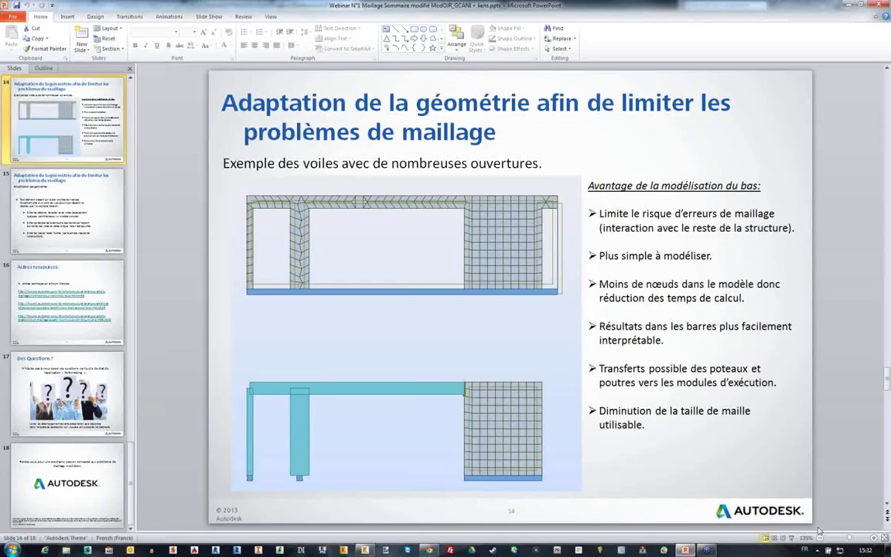
{"action": "left_click", "coordinate": [790, 537]}
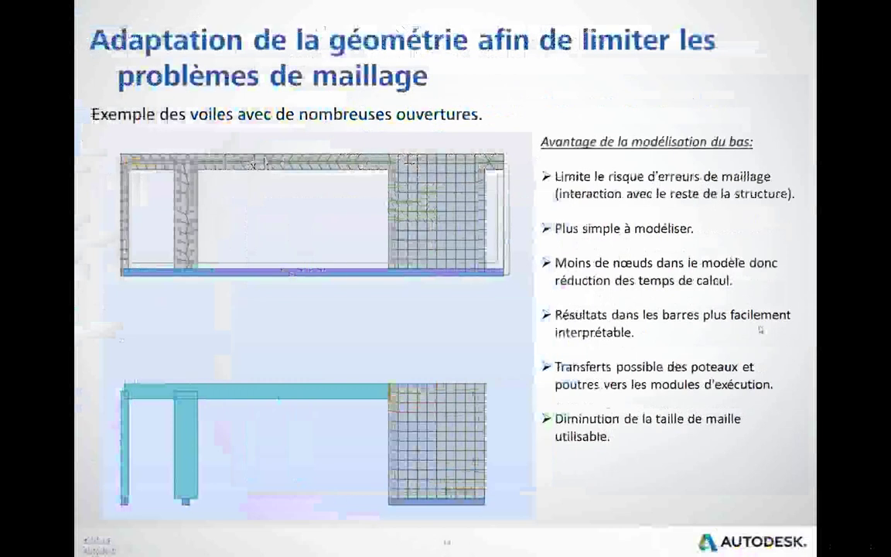
{"action": "left_click", "coordinate": [762, 328]}
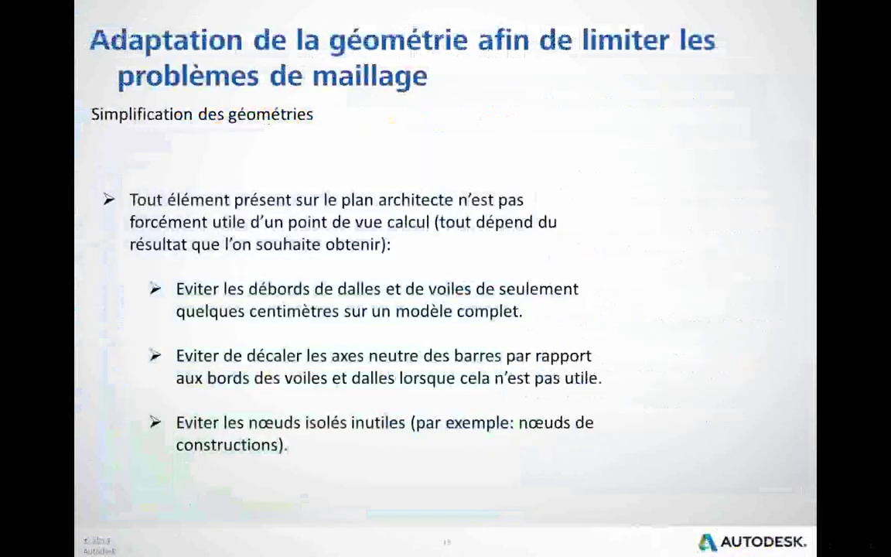
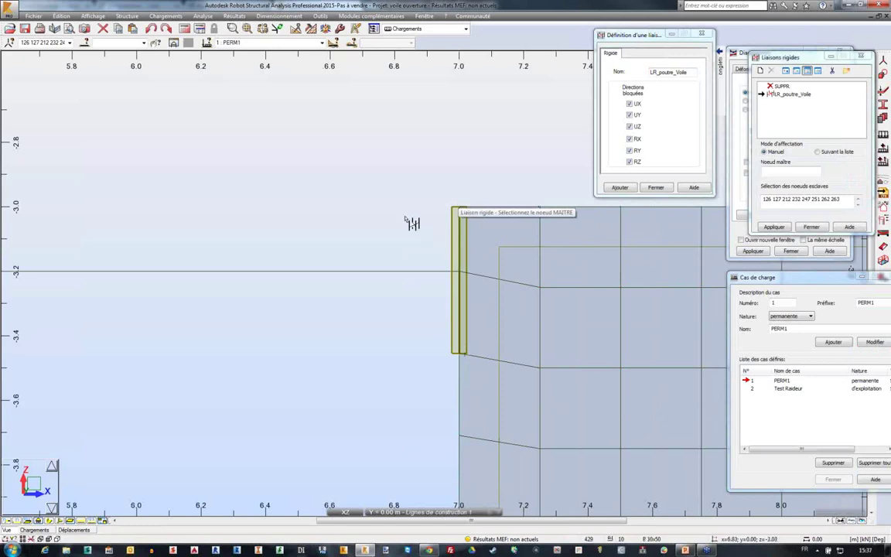
Step: Leave the rigid link node selection and select the lintel beam to examine its junction with the wall's edge
{"action": "right_click", "coordinate": [373, 210]}
{"action": "left_click", "coordinate": [373, 212]}
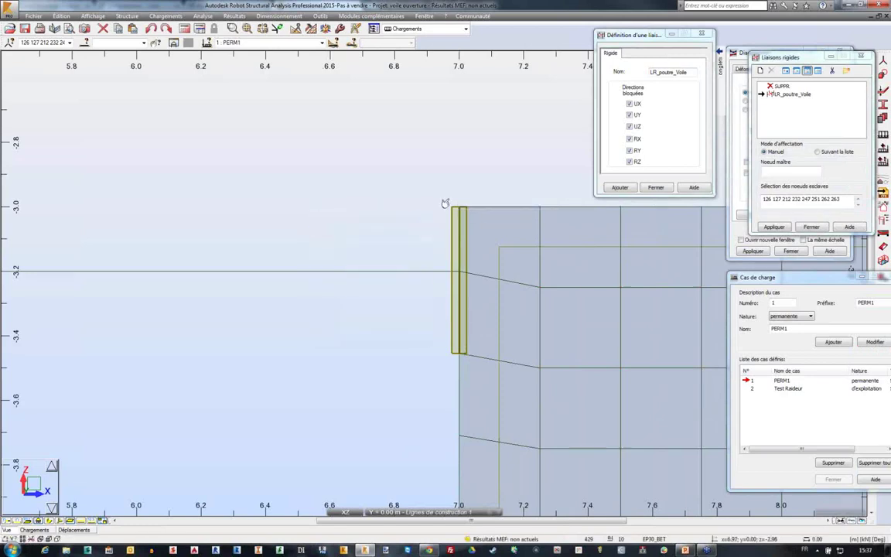
{"action": "left_click", "coordinate": [457, 271]}
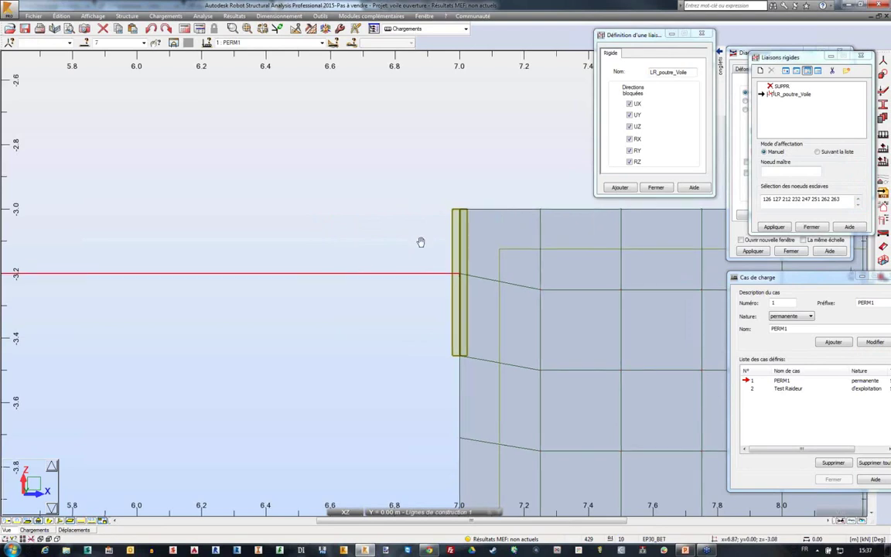
{"action": "middle_click_drag", "start_coordinate": [445, 243], "coordinate": [429, 254]}
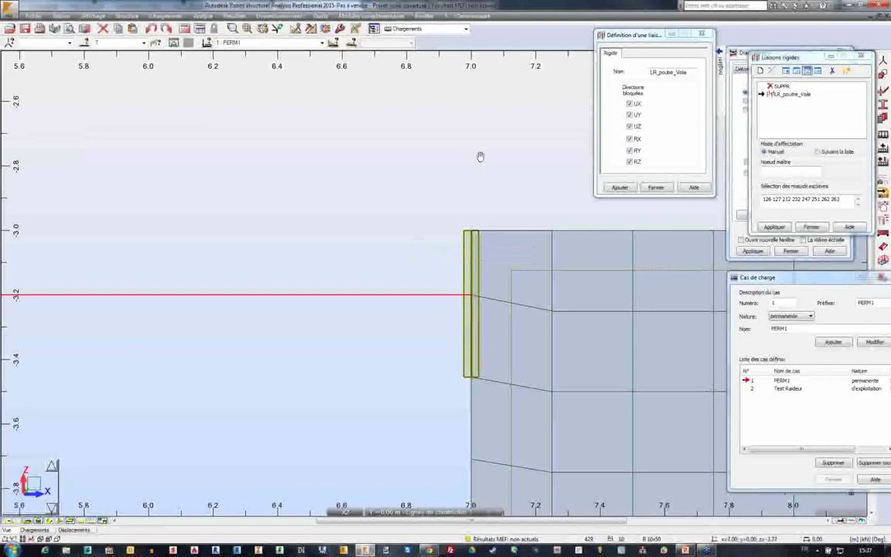
Step: Open the project Webinar1_Pont+Cinématiques.rtd without saving the changes to the current wall project
{"action": "scroll", "coordinate": [516, 174], "scroll_direction": "down", "scroll_amount": 4}
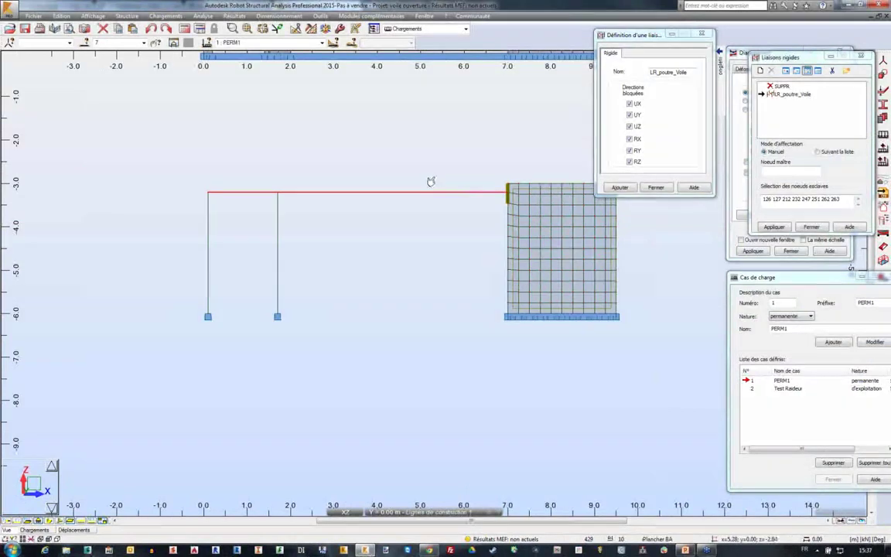
{"action": "left_click", "coordinate": [34, 15]}
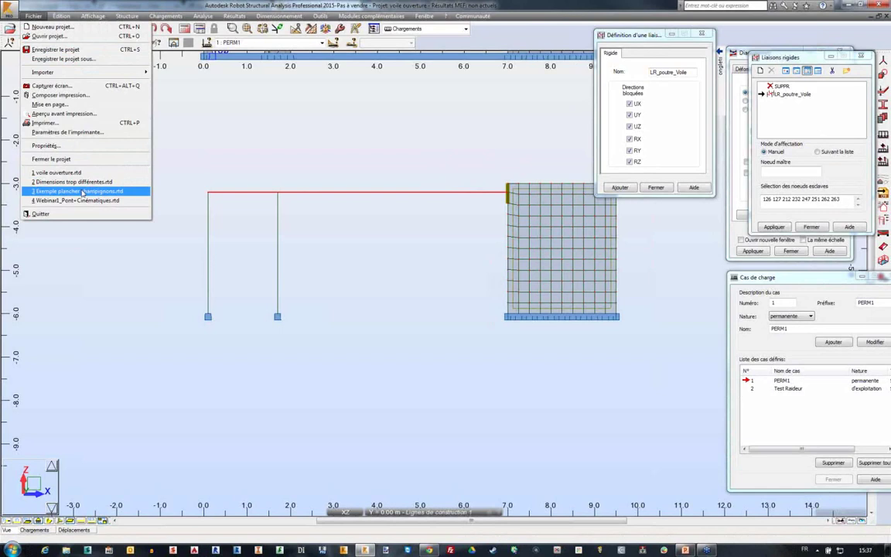
{"action": "left_click", "coordinate": [46, 36]}
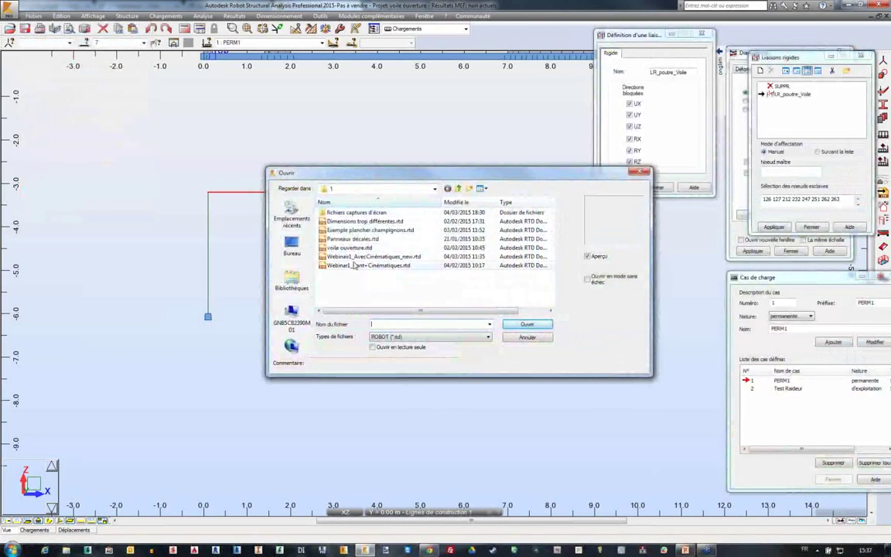
{"action": "left_click", "coordinate": [360, 265]}
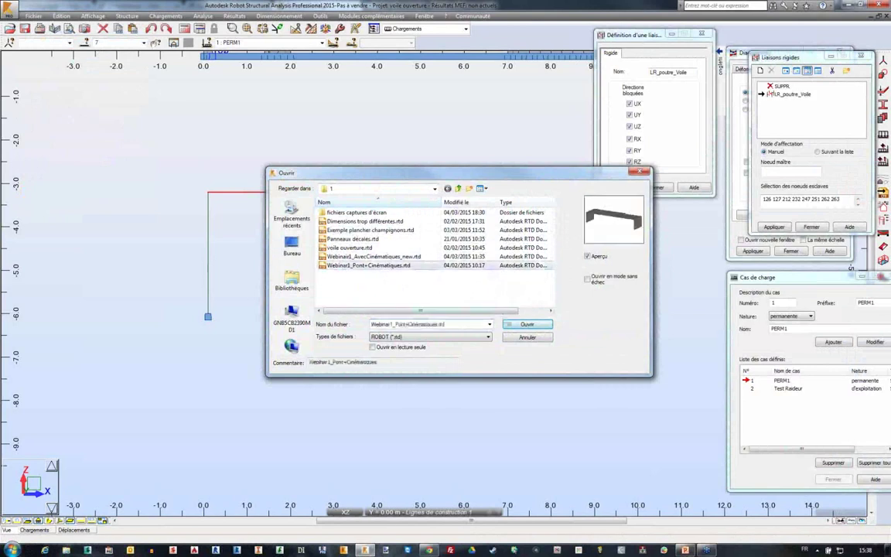
{"action": "left_click", "coordinate": [527, 325]}
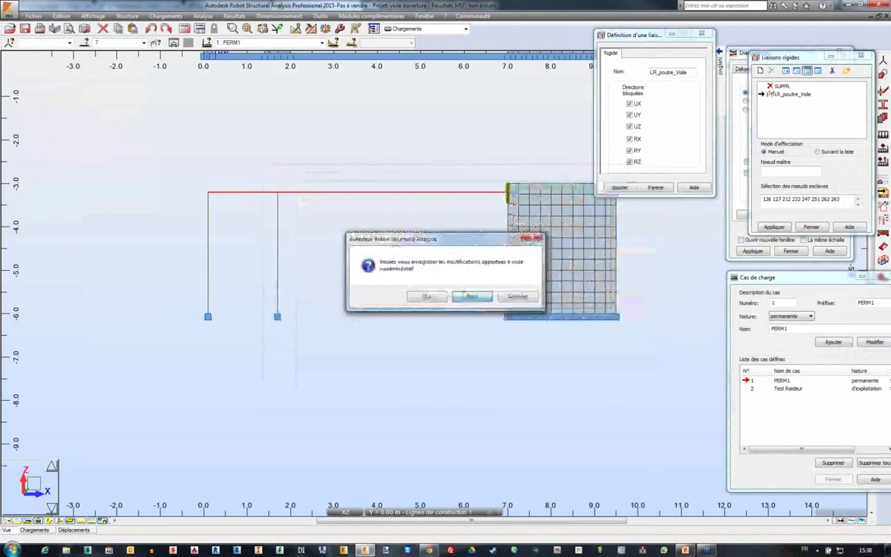
{"action": "left_click", "coordinate": [460, 294]}
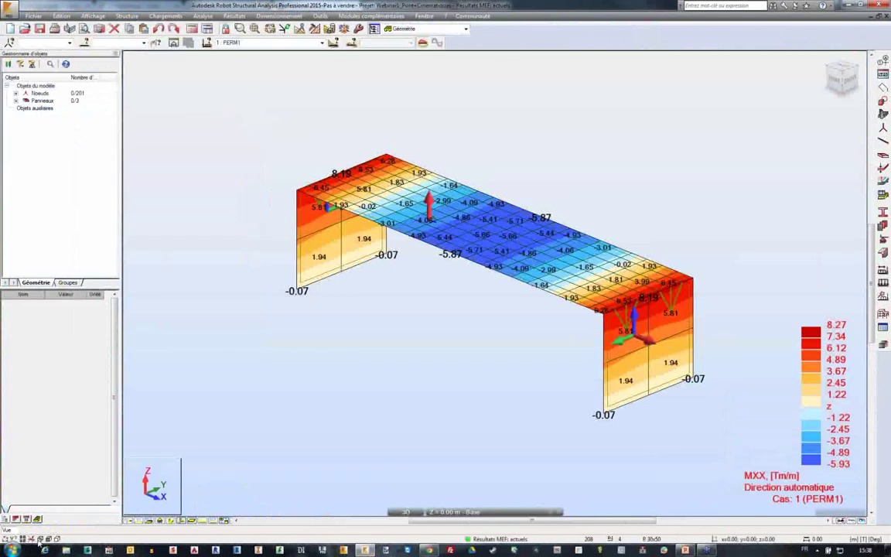
Step: Turn on the display of kinematic links (Liaisons cinématiques) and examine where they connect the bridge deck and end walls
{"action": "right_click", "coordinate": [223, 311]}
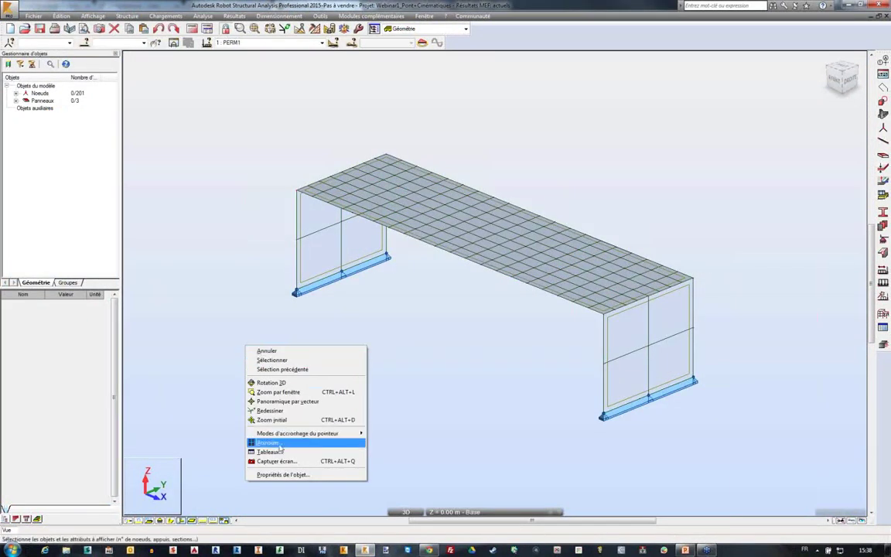
{"action": "left_click", "coordinate": [287, 400]}
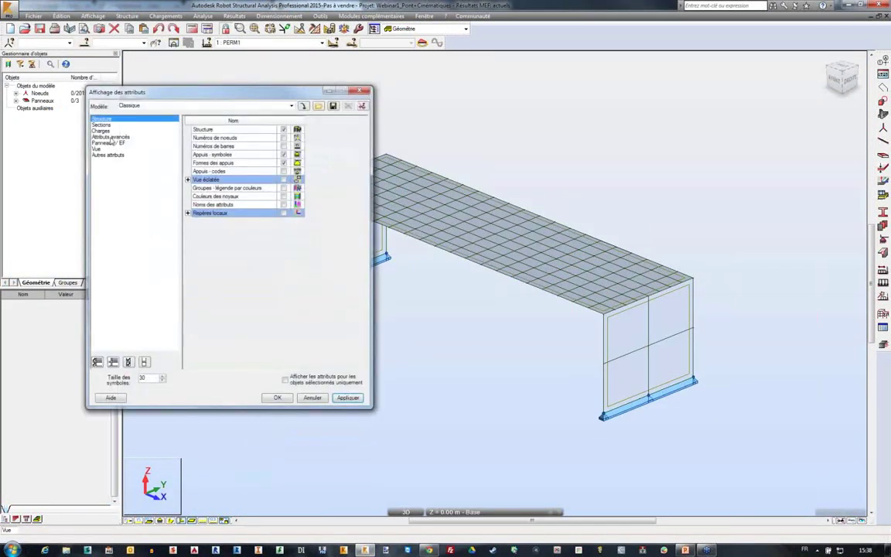
{"action": "left_click", "coordinate": [112, 137]}
{"action": "left_click", "coordinate": [187, 171]}
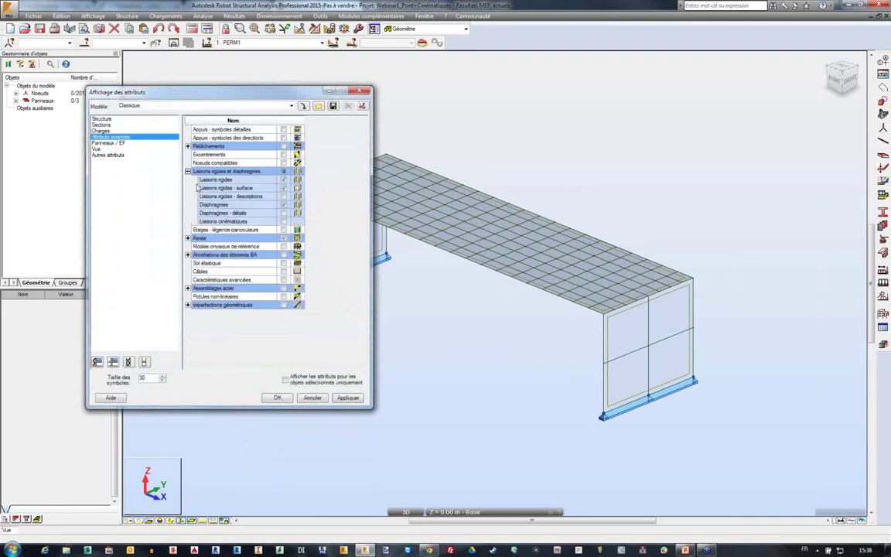
{"action": "left_click", "coordinate": [283, 222]}
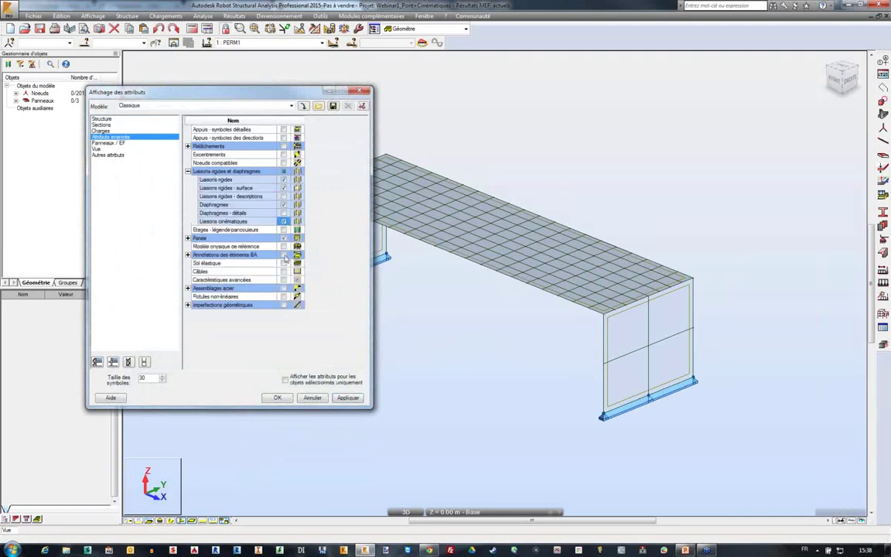
{"action": "left_click", "coordinate": [348, 398]}
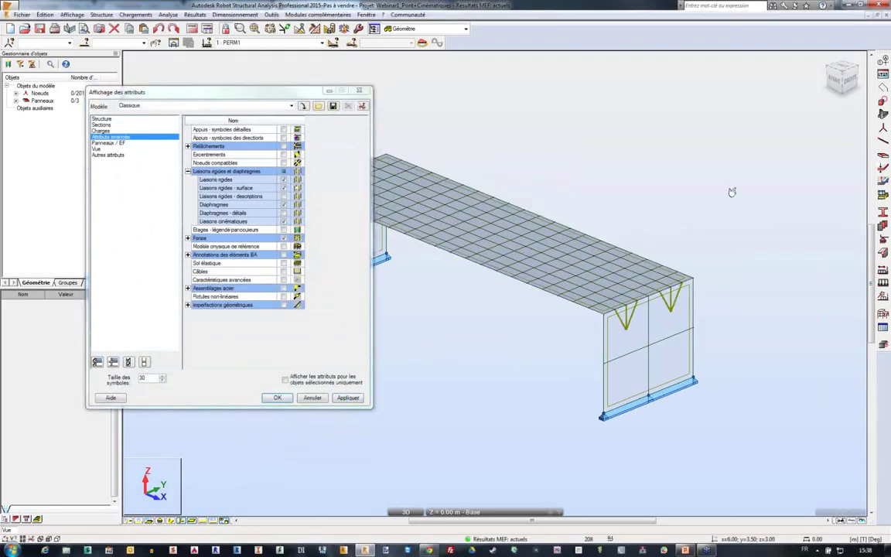
{"action": "middle_click_drag", "start_coordinate": [732, 192], "coordinate": [722, 139]}
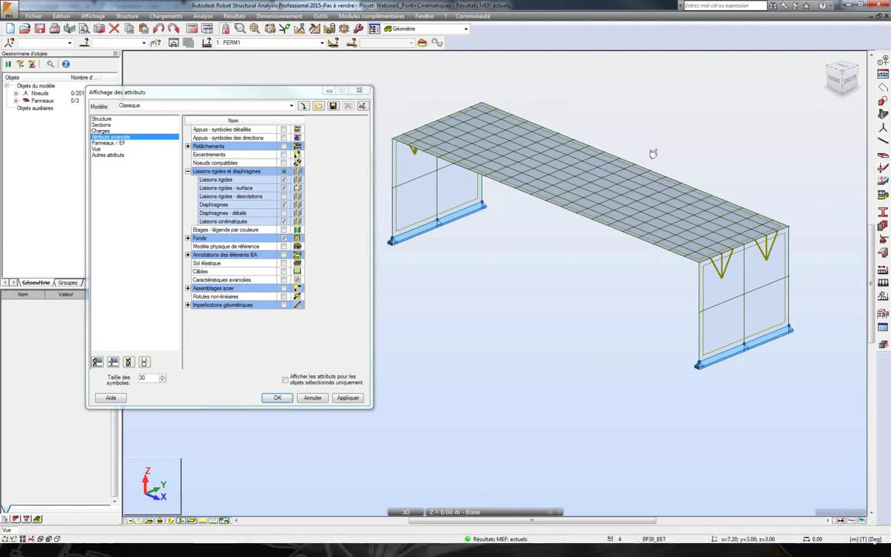
Step: Close the attribute display settings and open the project Dimensions trop différentes.rtd
{"action": "left_click", "coordinate": [365, 92]}
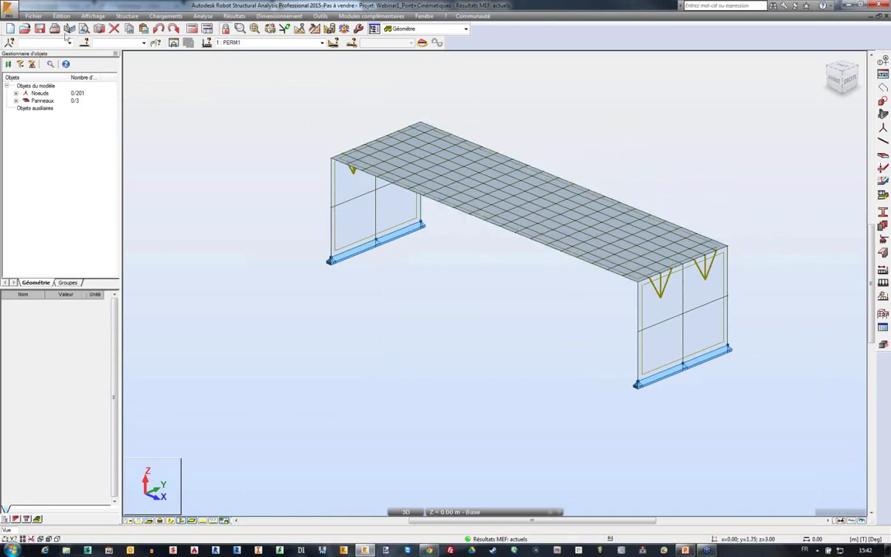
{"action": "left_click", "coordinate": [34, 16]}
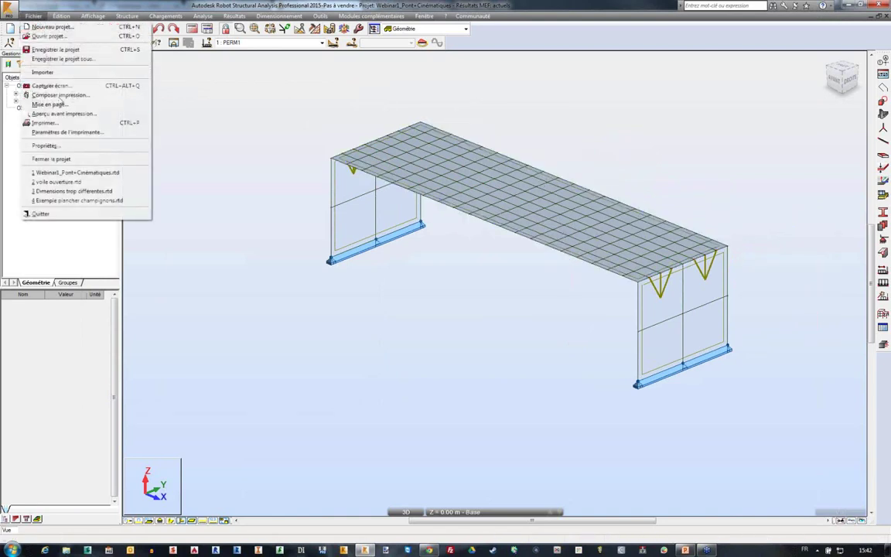
{"action": "left_click", "coordinate": [51, 37]}
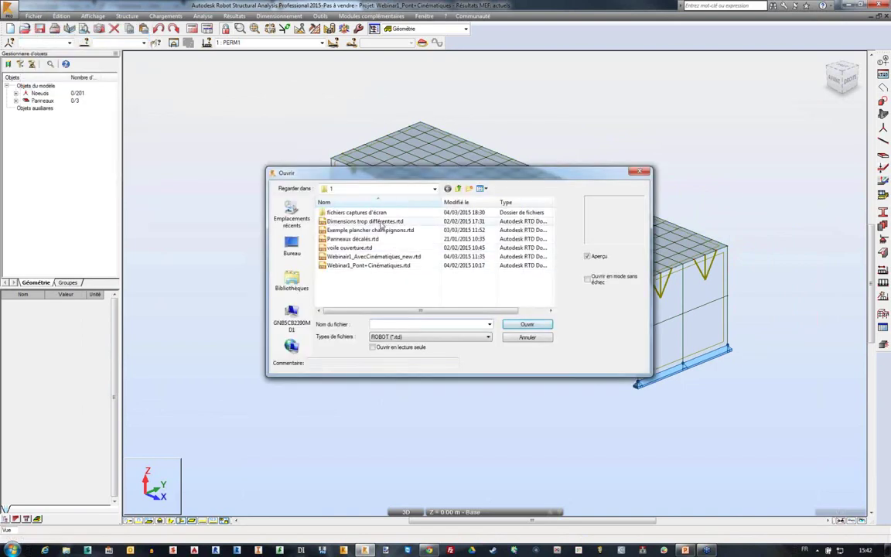
{"action": "left_click", "coordinate": [362, 221]}
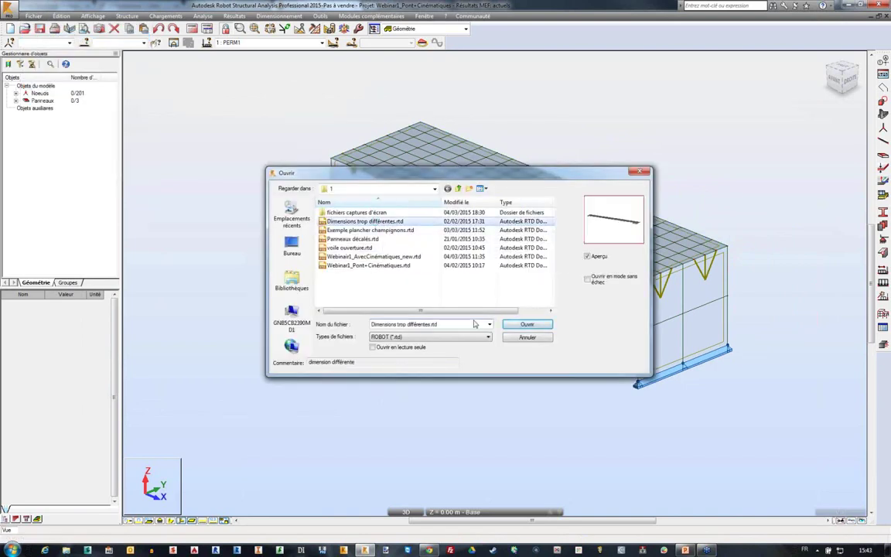
{"action": "left_click", "coordinate": [526, 326]}
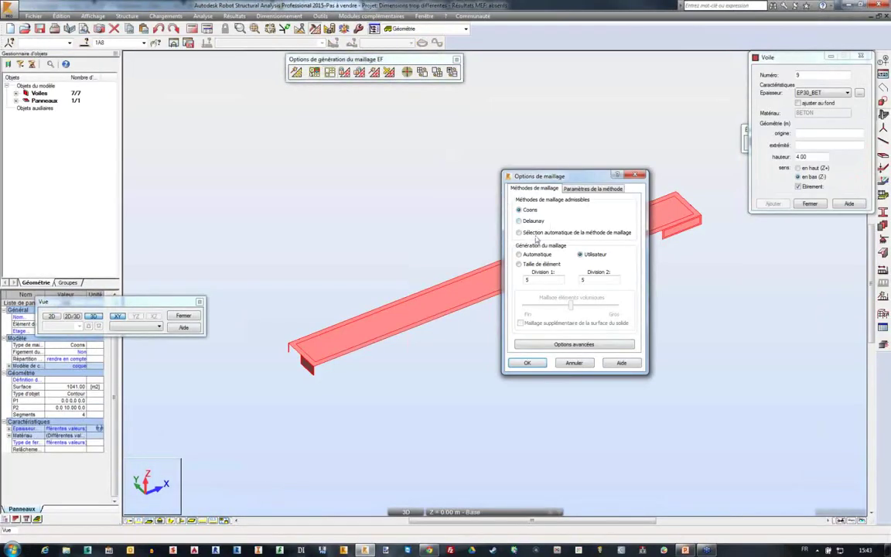
Step: Mesh the slab and all walls with the Coons method and user-defined 5 by 5 divisions, and clear the selection
{"action": "left_click", "coordinate": [526, 363]}
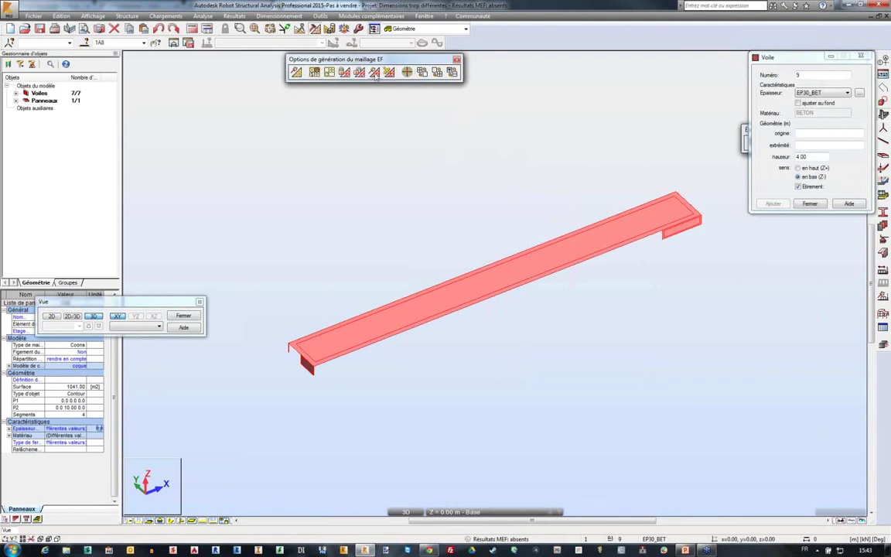
{"action": "left_click", "coordinate": [344, 72]}
{"action": "right_click", "coordinate": [314, 186]}
{"action": "left_click", "coordinate": [375, 193]}
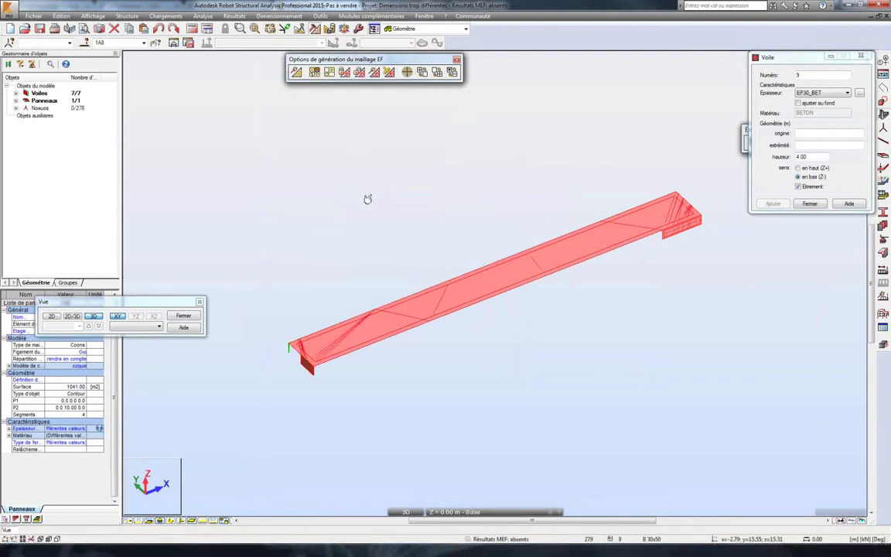
Step: Check the Coons mesh quality of the long slab panel at precision 0.5 and examine the flagged elements near its end
{"action": "left_click", "coordinate": [453, 73]}
{"action": "left_click_drag", "start_coordinate": [358, 60], "coordinate": [569, 236]}
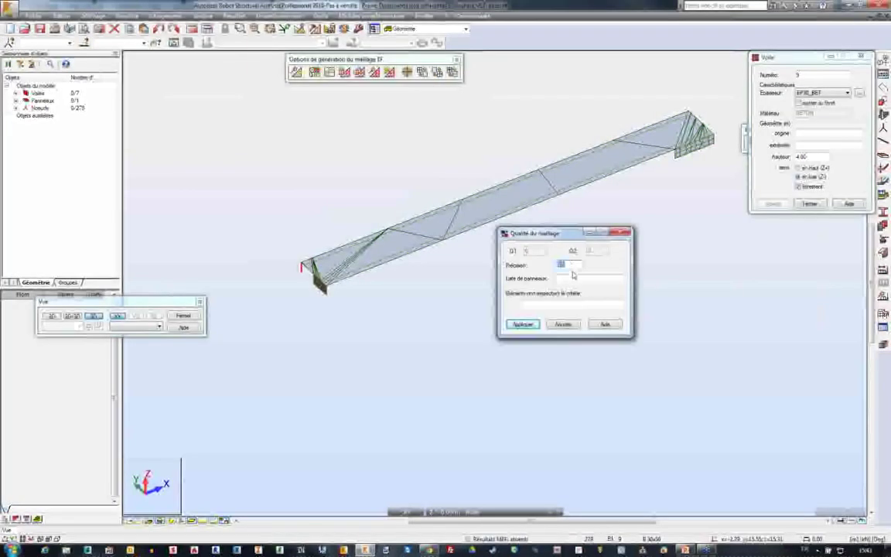
{"action": "left_click", "coordinate": [525, 324]}
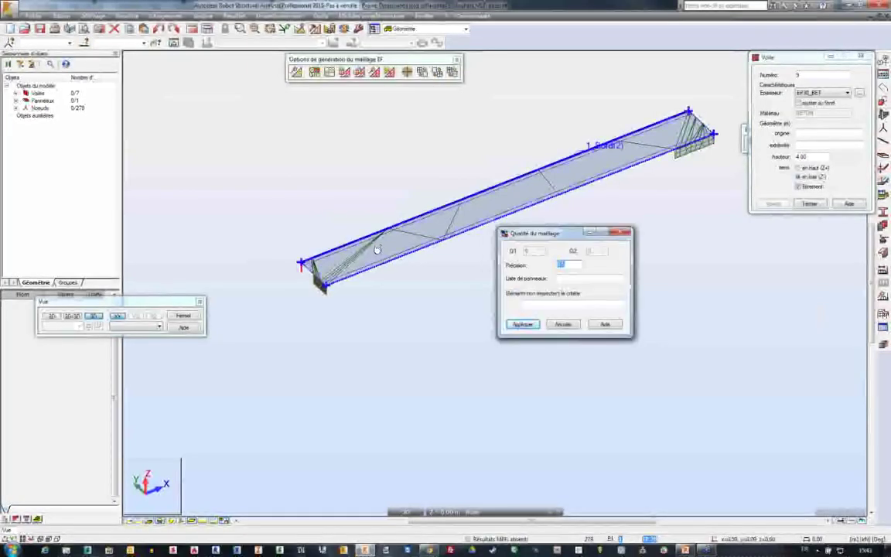
{"action": "left_click", "coordinate": [456, 230]}
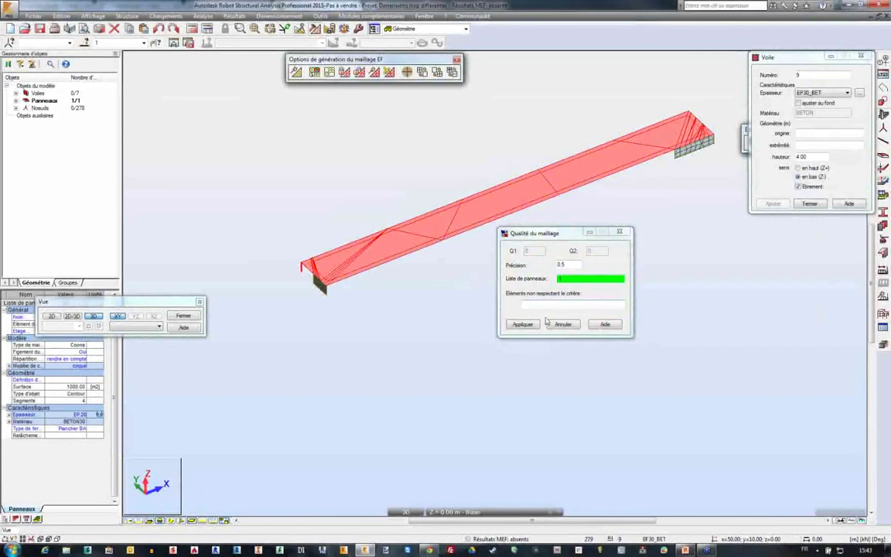
{"action": "left_click", "coordinate": [522, 324]}
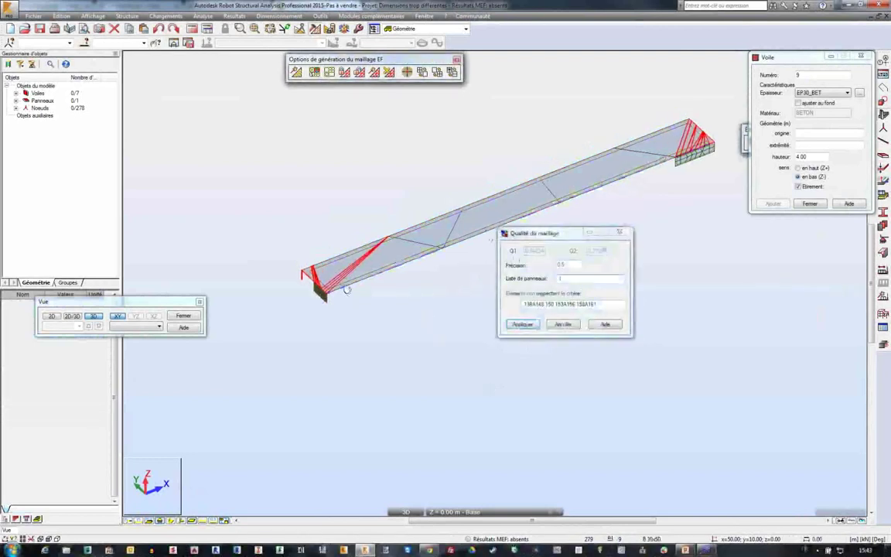
{"action": "scroll", "coordinate": [340, 286], "scroll_direction": "up", "scroll_amount": 5}
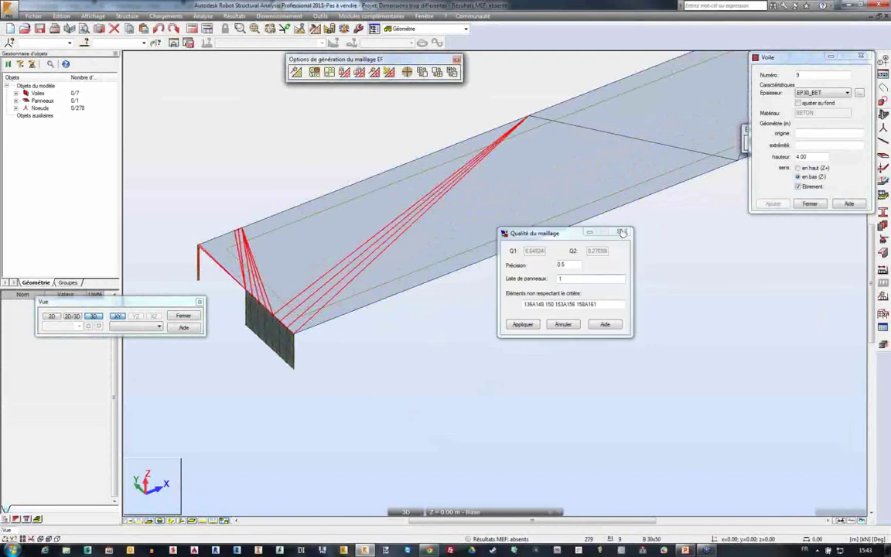
Step: Remesh all panels with the Delaunay method, an element size of 1 m and regular meshing turned off
{"action": "left_click", "coordinate": [330, 72]}
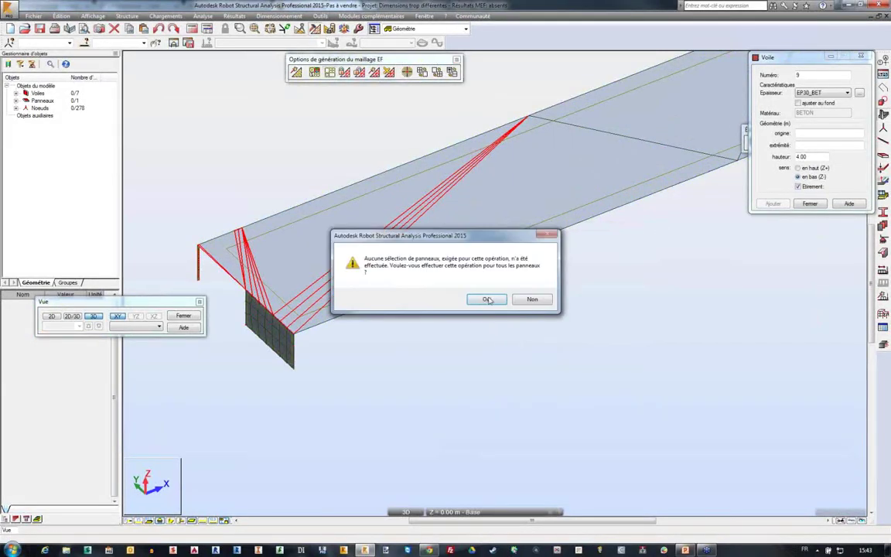
{"action": "left_click", "coordinate": [480, 299]}
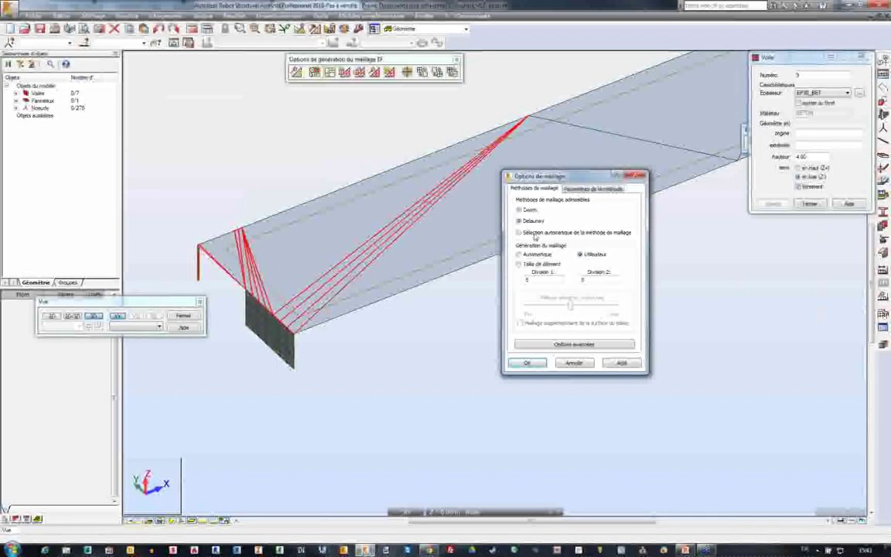
{"action": "left_click", "coordinate": [520, 264]}
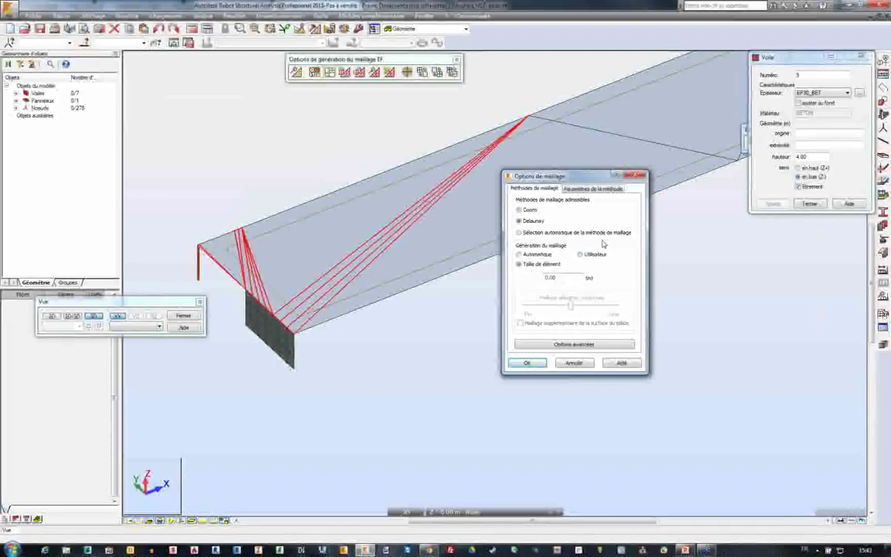
{"action": "double_click", "coordinate": [551, 277]}
{"action": "type", "text": "1"}
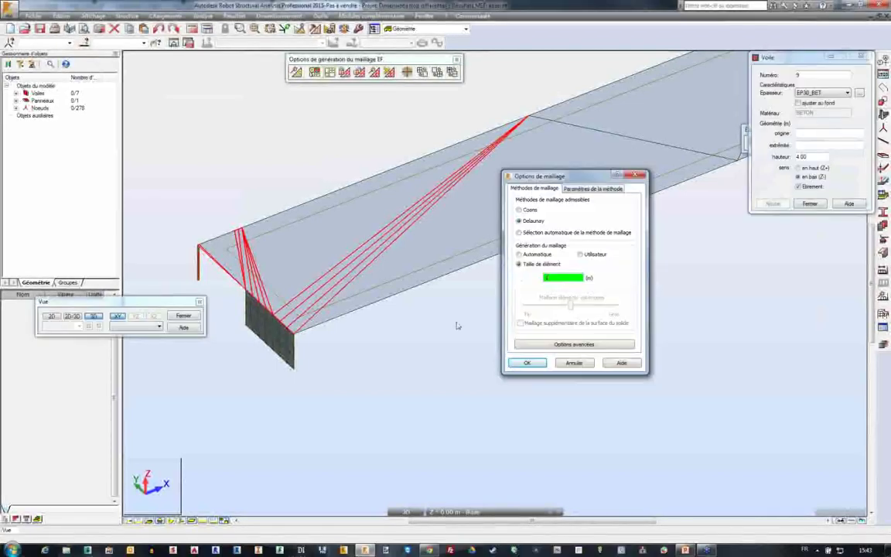
{"action": "left_click", "coordinate": [592, 188]}
{"action": "left_click", "coordinate": [529, 208]}
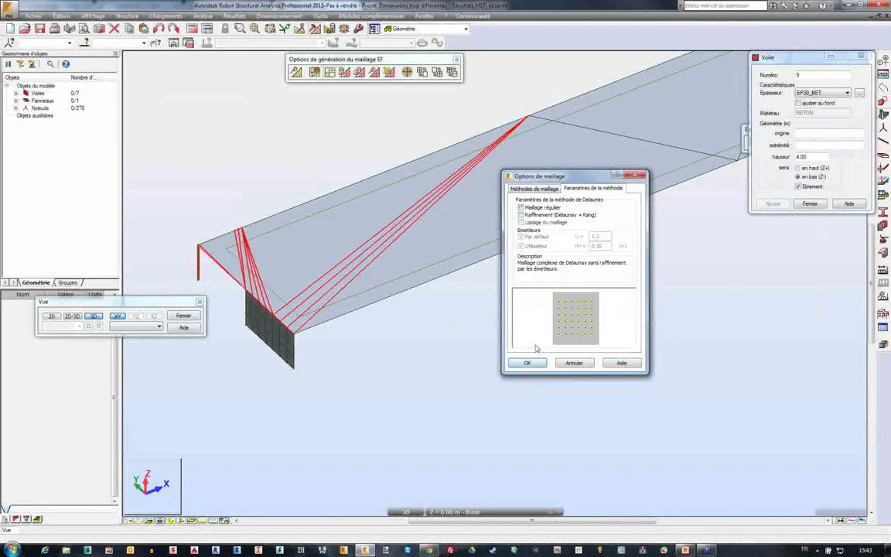
{"action": "left_click", "coordinate": [529, 361]}
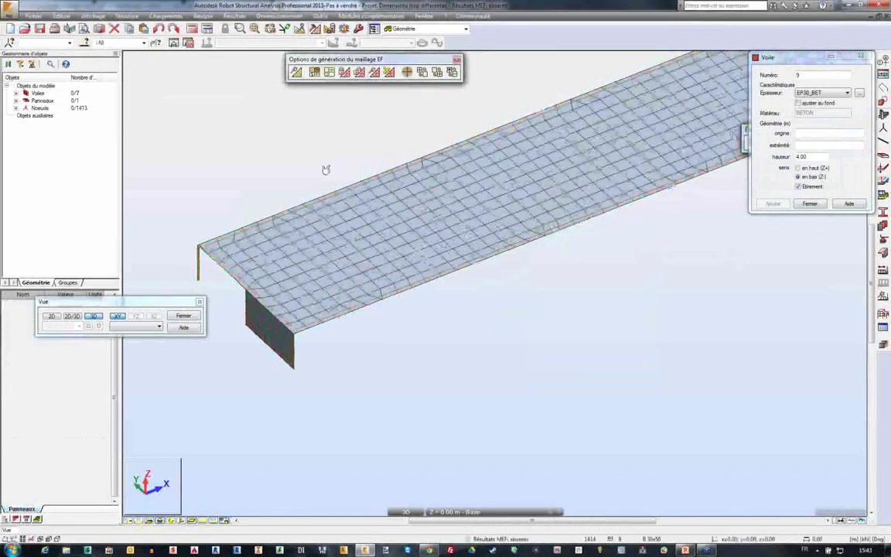
Step: Check the Delaunay mesh quality of the long slab panel at precision 0.5 and examine the flagged elements at its corner
{"action": "left_click", "coordinate": [453, 72]}
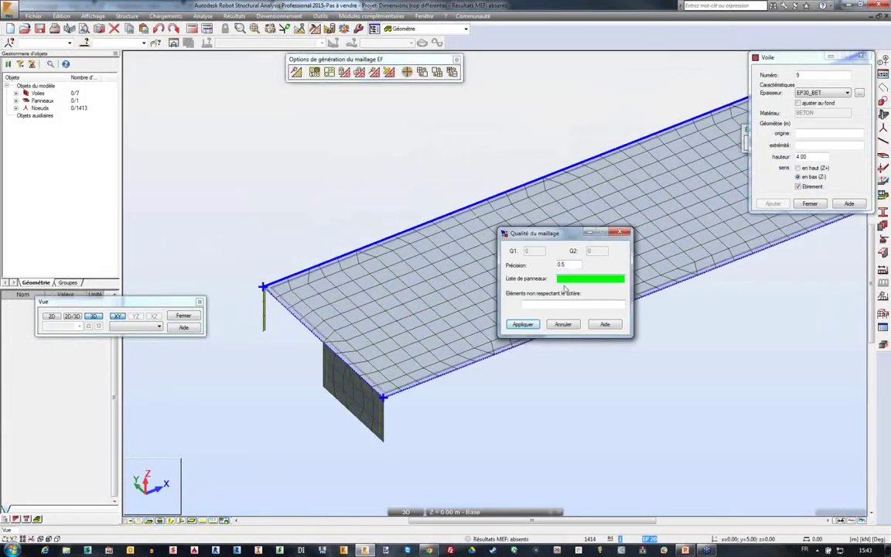
{"action": "left_click", "coordinate": [442, 253]}
{"action": "left_click", "coordinate": [442, 253]}
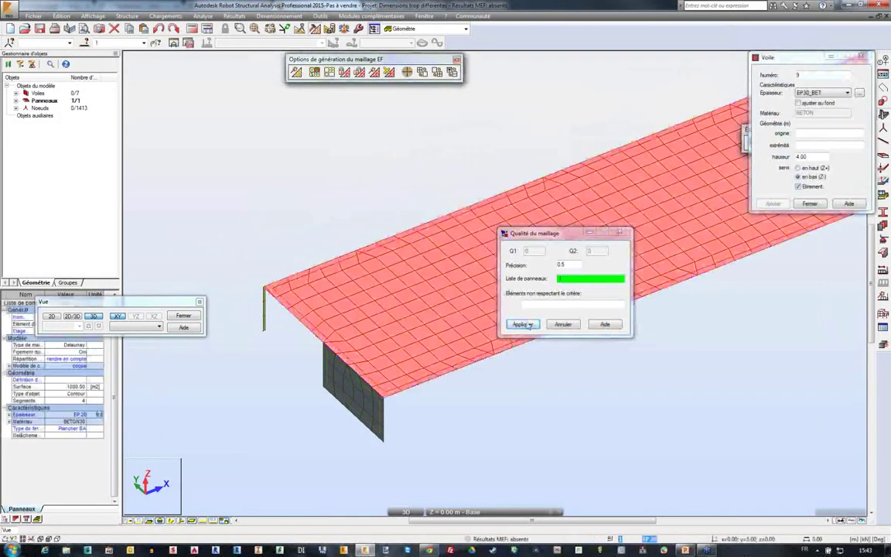
{"action": "key", "text": "Return"}
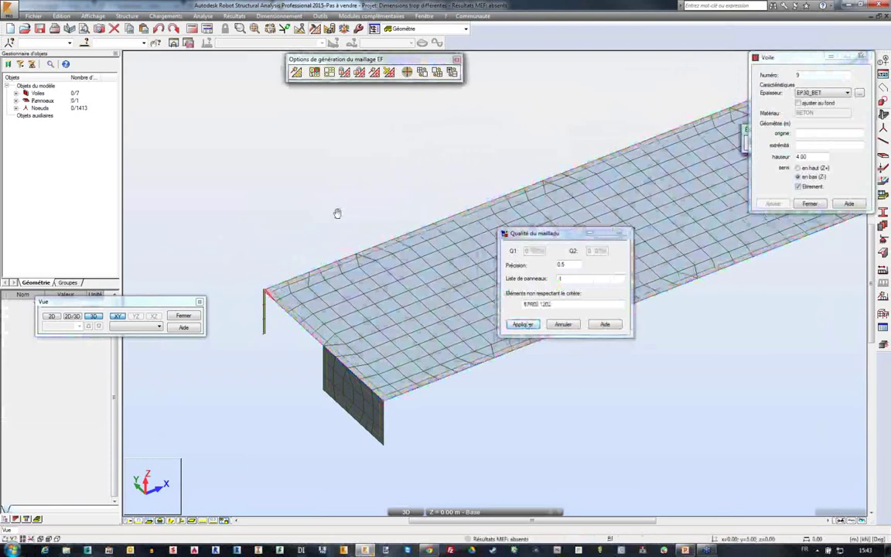
{"action": "scroll", "coordinate": [313, 464], "scroll_direction": "up", "scroll_amount": 5}
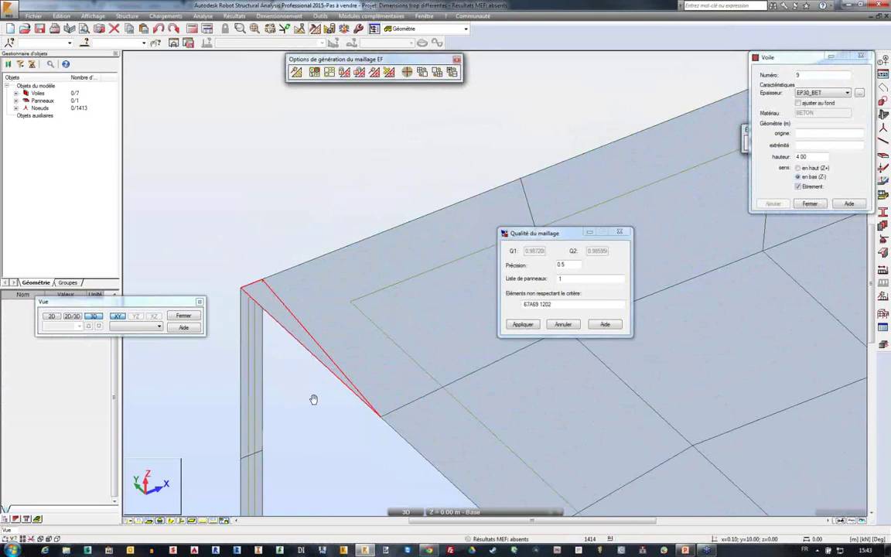
{"action": "scroll", "coordinate": [312, 397], "scroll_direction": "up", "scroll_amount": 1}
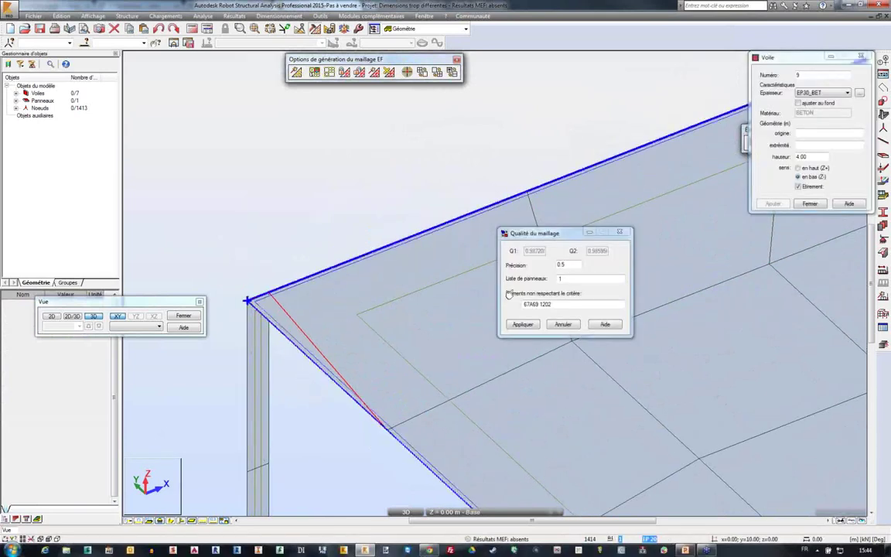
Step: Close the mesh quality check and inspect the node at the slab's corner in relation to the surrounding mesh
{"action": "left_click", "coordinate": [545, 265]}
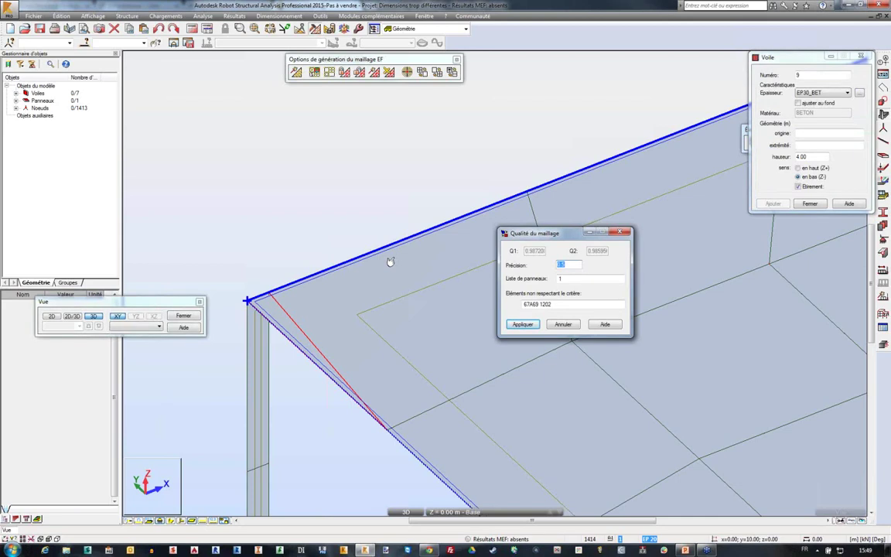
{"action": "left_click", "coordinate": [619, 233]}
{"action": "left_click", "coordinate": [387, 426]}
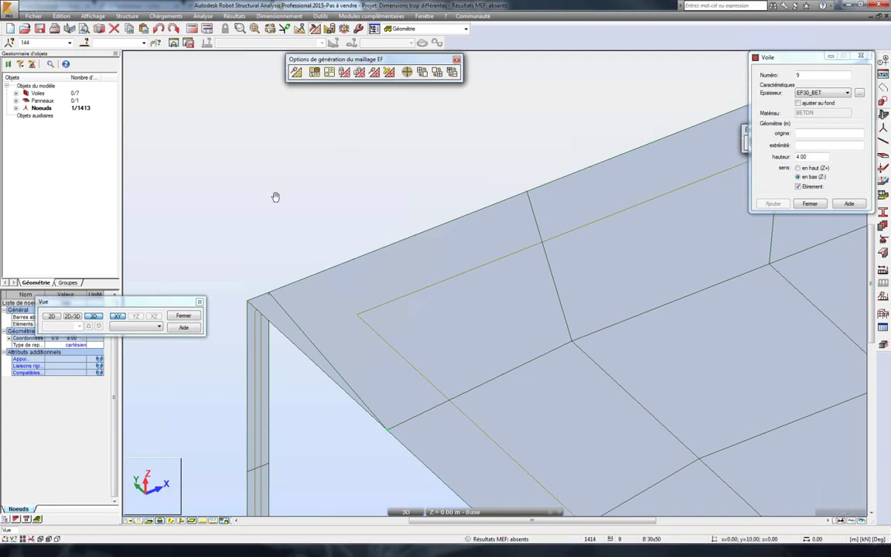
{"action": "middle_click_drag", "start_coordinate": [276, 197], "coordinate": [250, 206]}
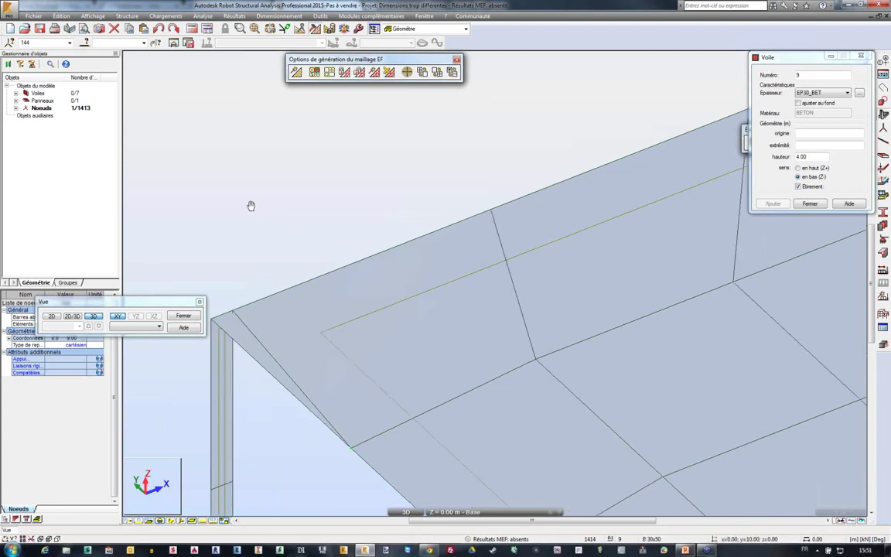
{"action": "scroll", "coordinate": [250, 206], "scroll_direction": "down", "scroll_amount": 2}
{"action": "scroll", "coordinate": [240, 213], "scroll_direction": "down", "scroll_amount": 5}
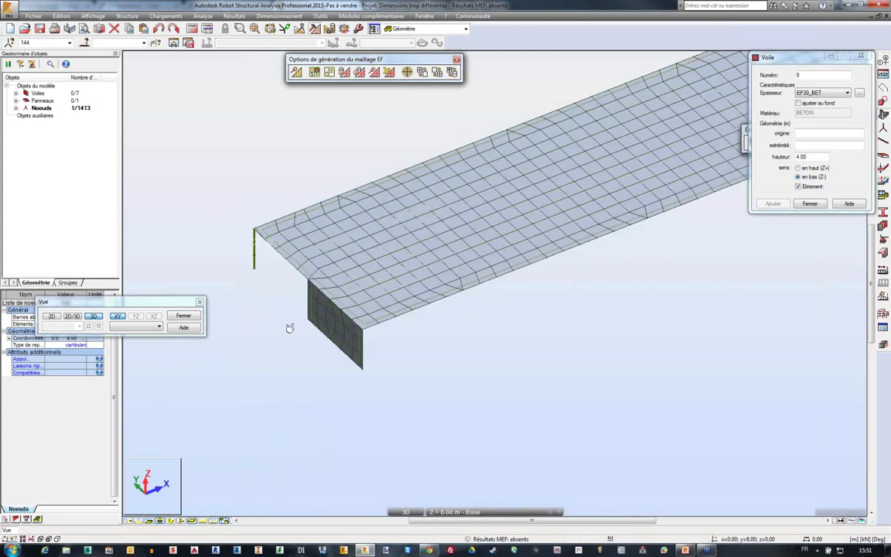
{"action": "left_click", "coordinate": [392, 219]}
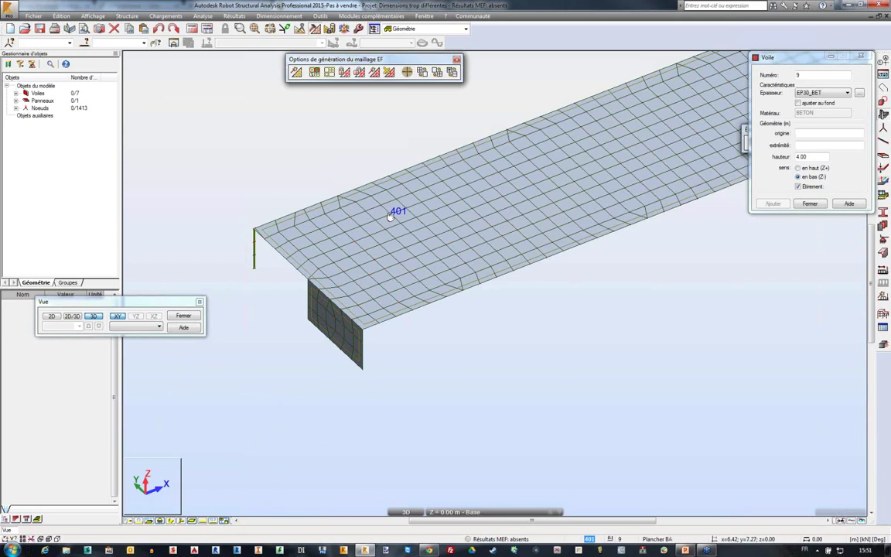
{"action": "left_click", "coordinate": [386, 233]}
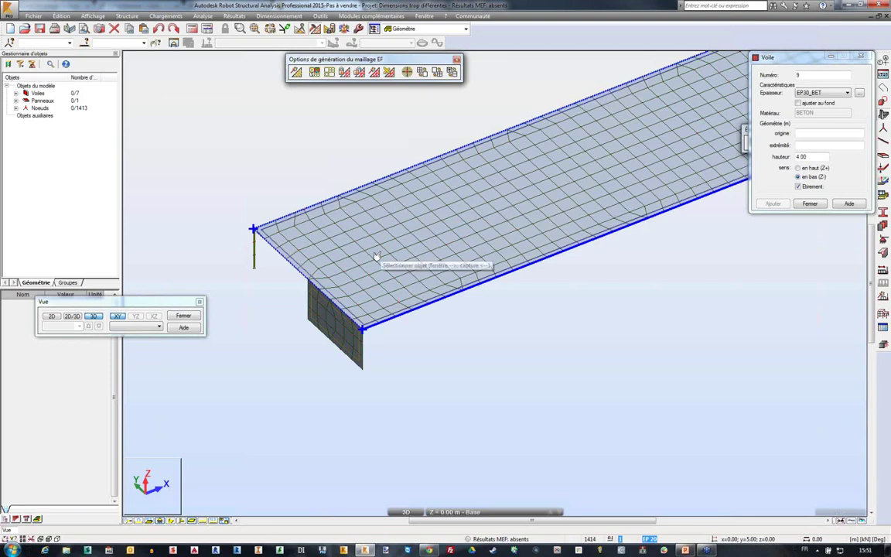
{"action": "left_click", "coordinate": [389, 71]}
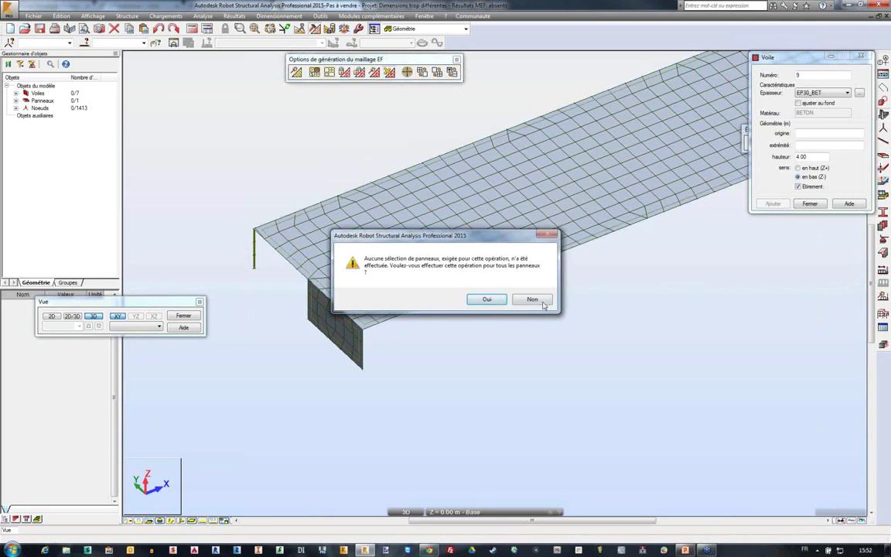
{"action": "left_click", "coordinate": [479, 272]}
{"action": "left_click", "coordinate": [495, 193]}
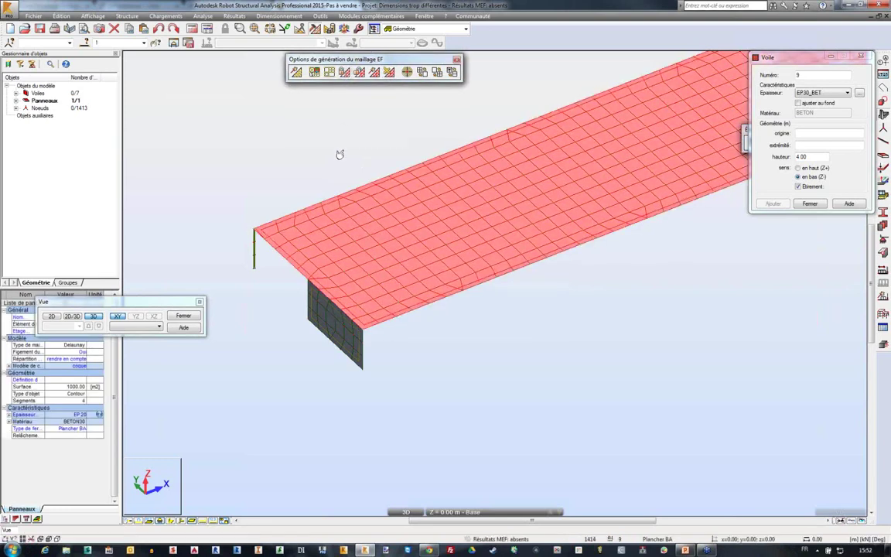
{"action": "left_click", "coordinate": [305, 158]}
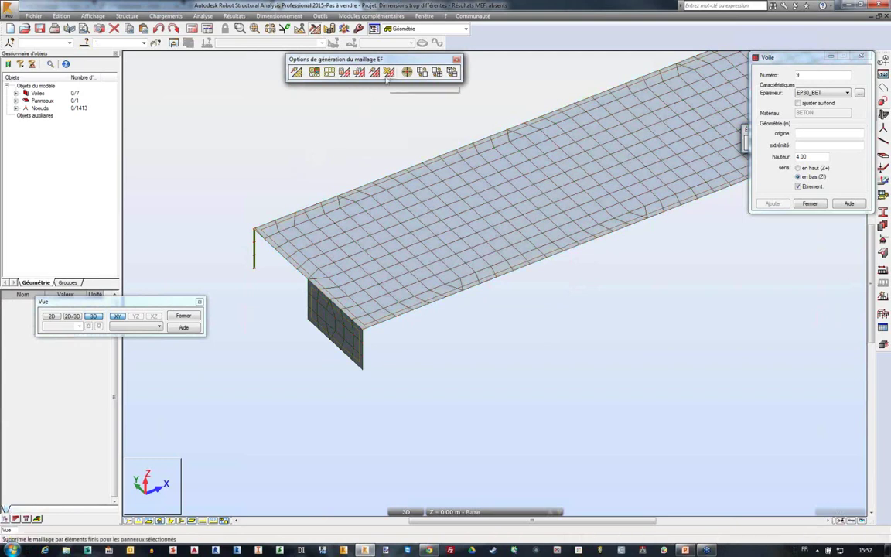
Step: Delete the mesh of all panels, and mesh only the long slab with the Delaunay method and a 1.00 m element size
{"action": "left_click", "coordinate": [376, 80]}
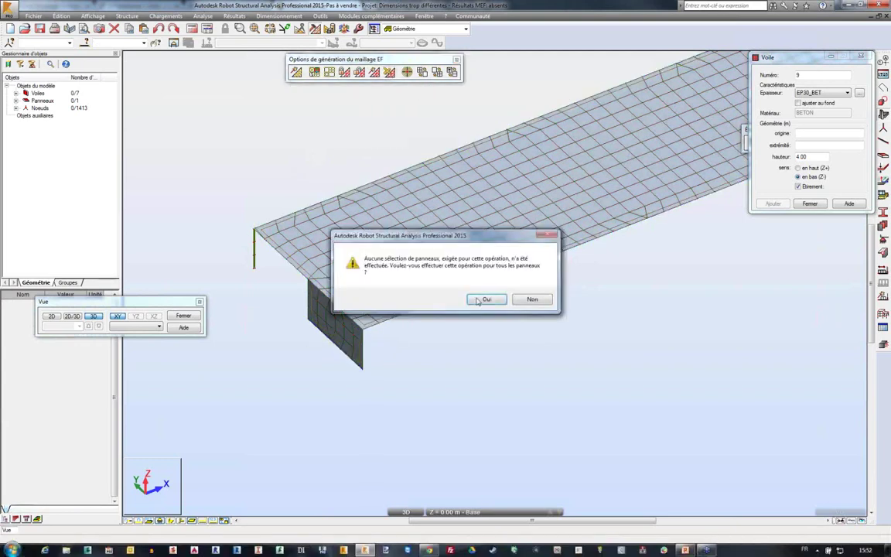
{"action": "left_click", "coordinate": [424, 268]}
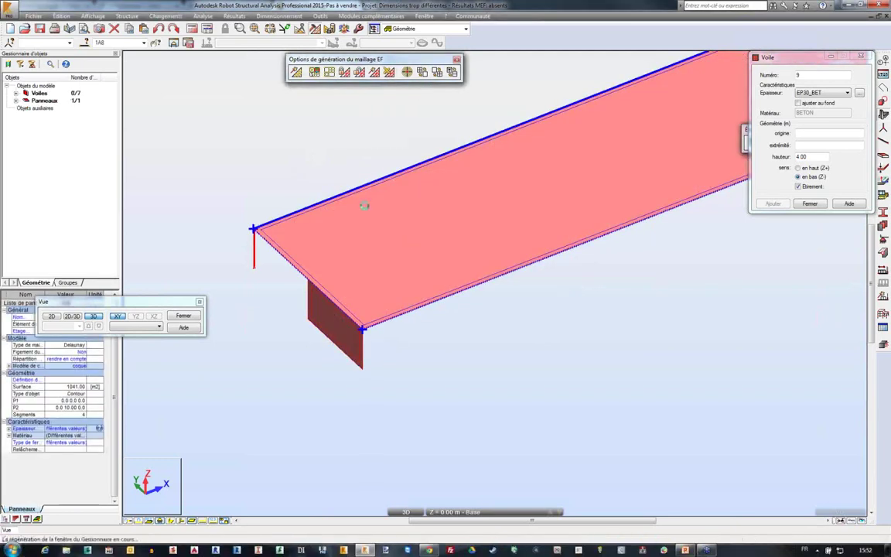
{"action": "left_click", "coordinate": [363, 204]}
{"action": "left_click", "coordinate": [329, 72]}
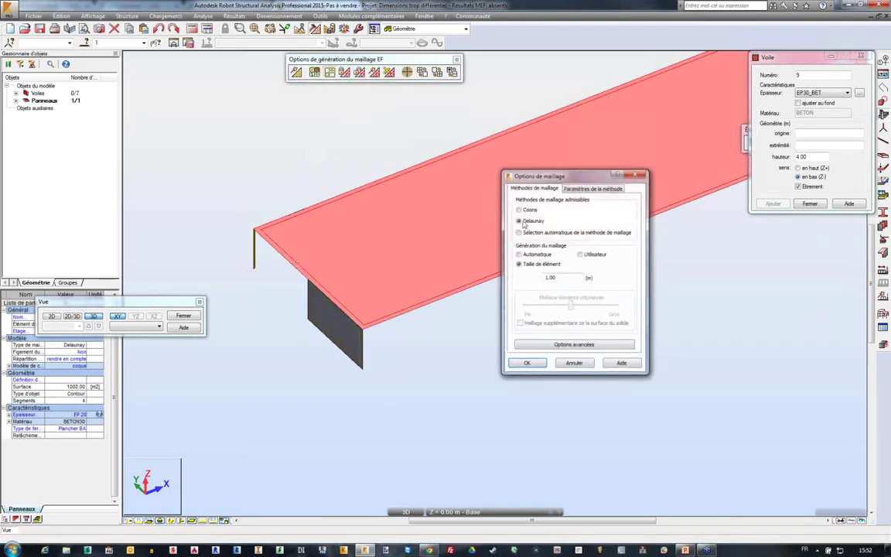
{"action": "left_click", "coordinate": [526, 363]}
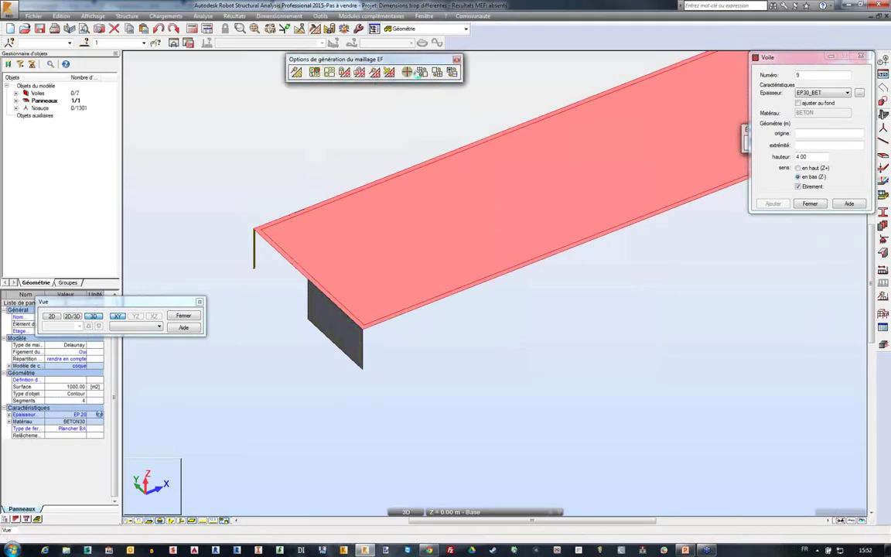
{"action": "left_click", "coordinate": [313, 130]}
Step: Mesh the walls with the Coons method and user-defined divisions of 5 by 5
{"action": "left_click", "coordinate": [296, 72]}
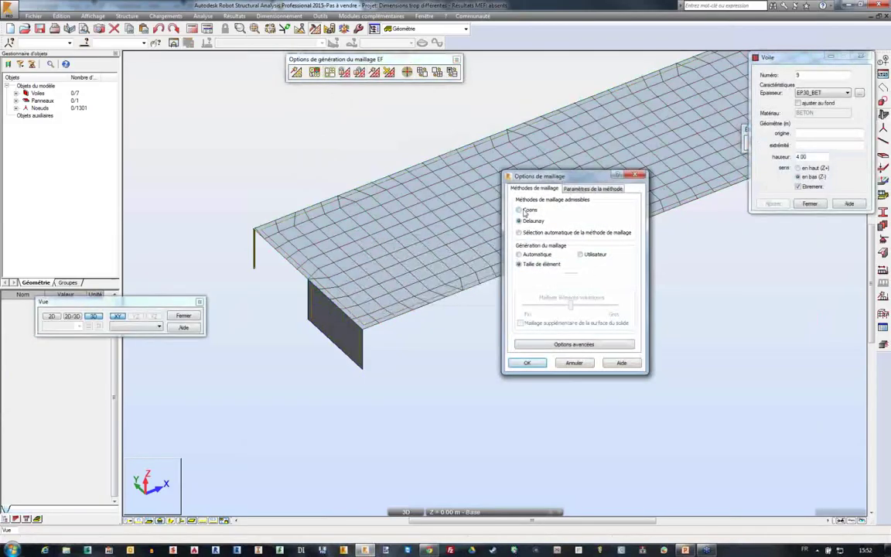
{"action": "left_click", "coordinate": [519, 209]}
{"action": "left_click", "coordinate": [580, 253]}
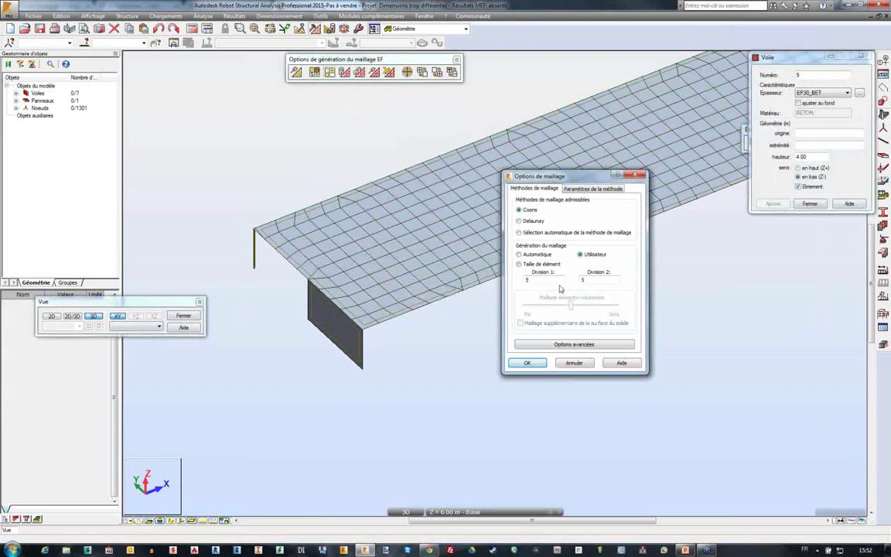
{"action": "left_click", "coordinate": [529, 364]}
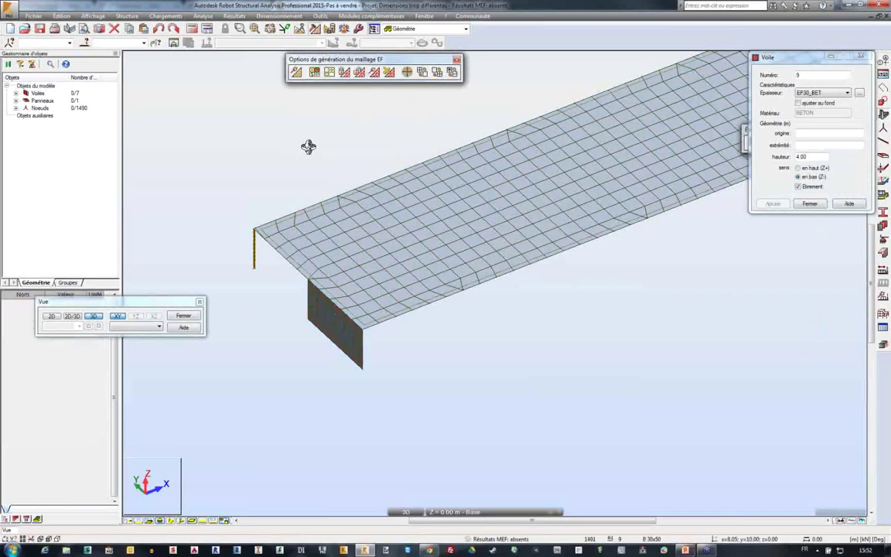
Step: Generate the calculation model and examine the mesh where the slab meets the walls from several angles
{"action": "middle_click_drag", "start_coordinate": [308, 147], "coordinate": [433, 179], "text": "shift"}
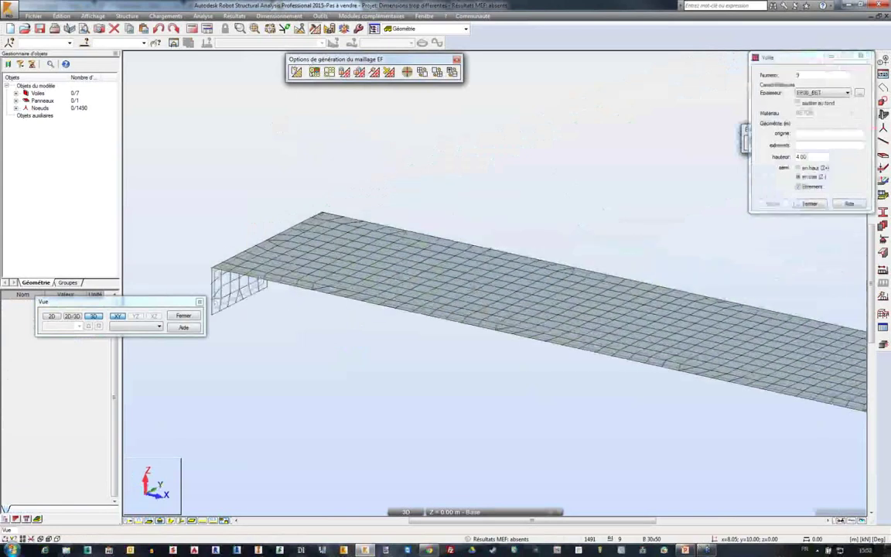
{"action": "left_click", "coordinate": [297, 72]}
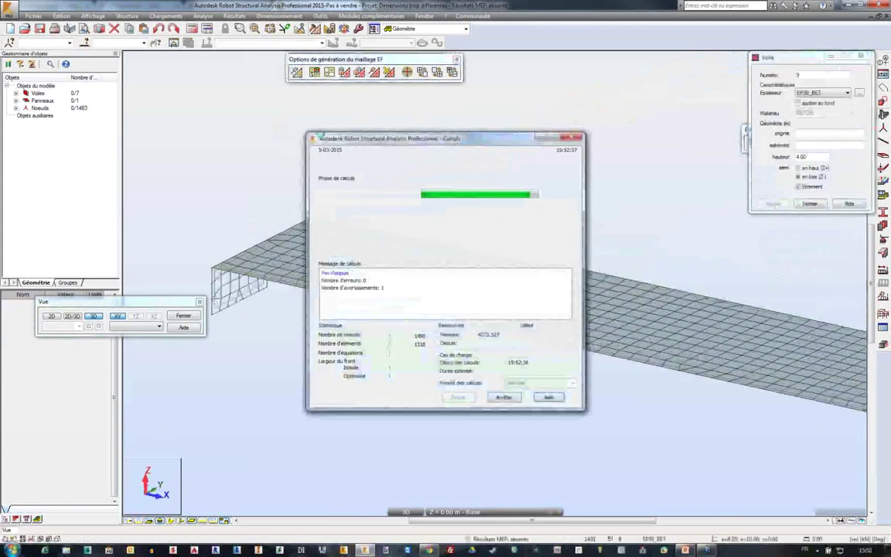
{"action": "right_click", "coordinate": [303, 210]}
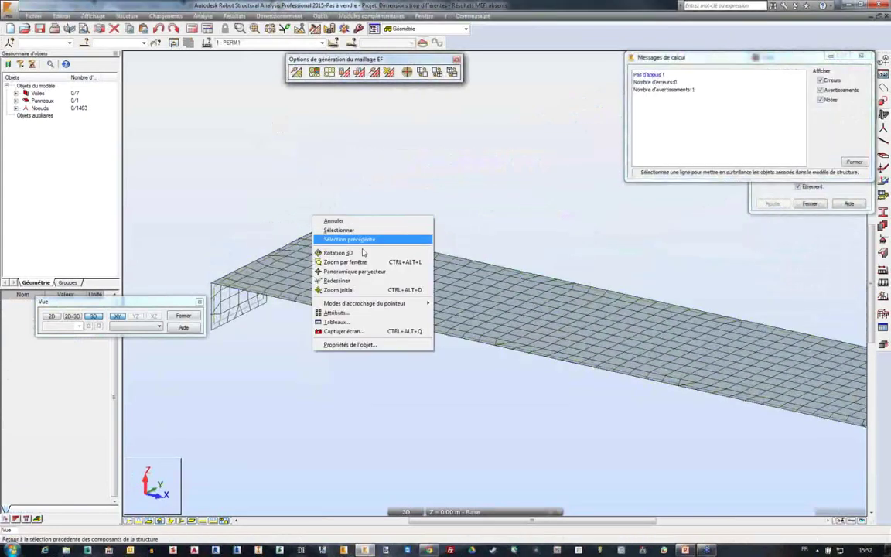
{"action": "left_click", "coordinate": [357, 251]}
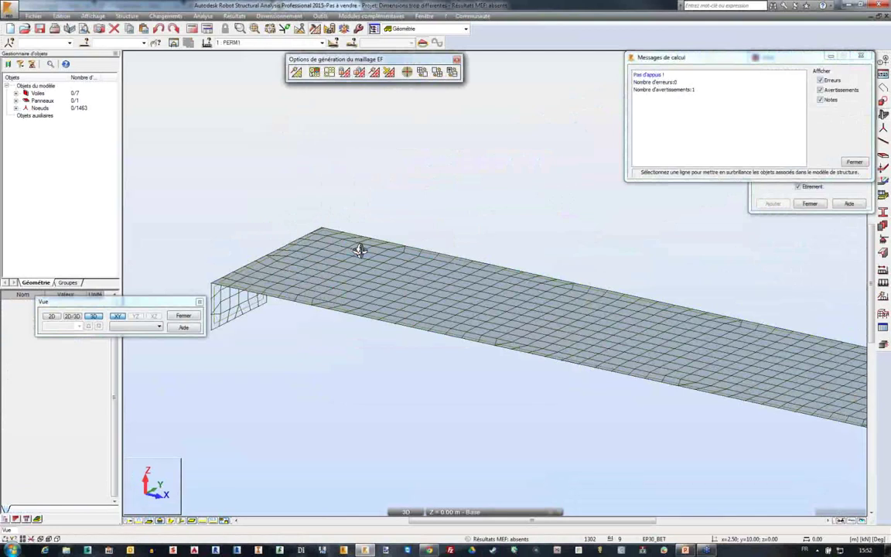
{"action": "left_click_drag", "start_coordinate": [360, 249], "coordinate": [408, 253]}
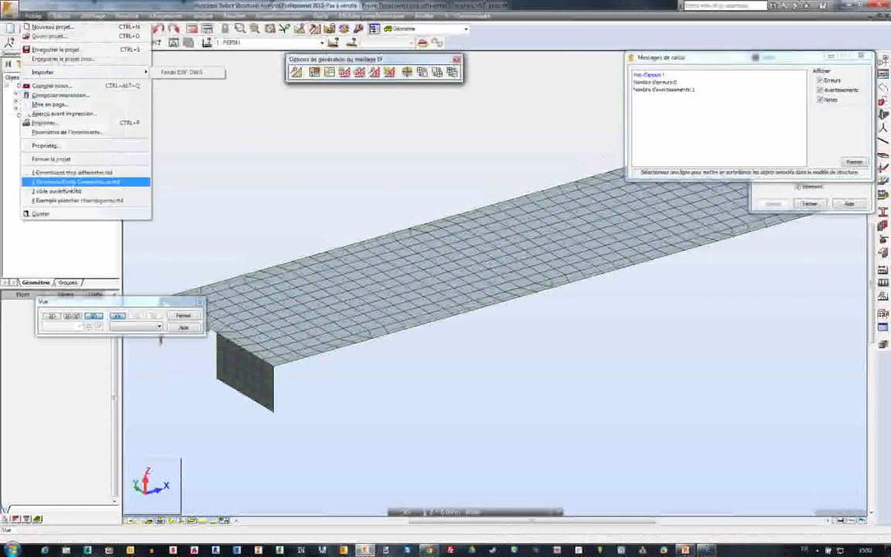
Step: Open the Webinar1_Pont+Cinématiques project without saving the current one, and turn on the display of kinematic links (Liaisons cinématiques)
{"action": "left_click", "coordinate": [77, 182]}
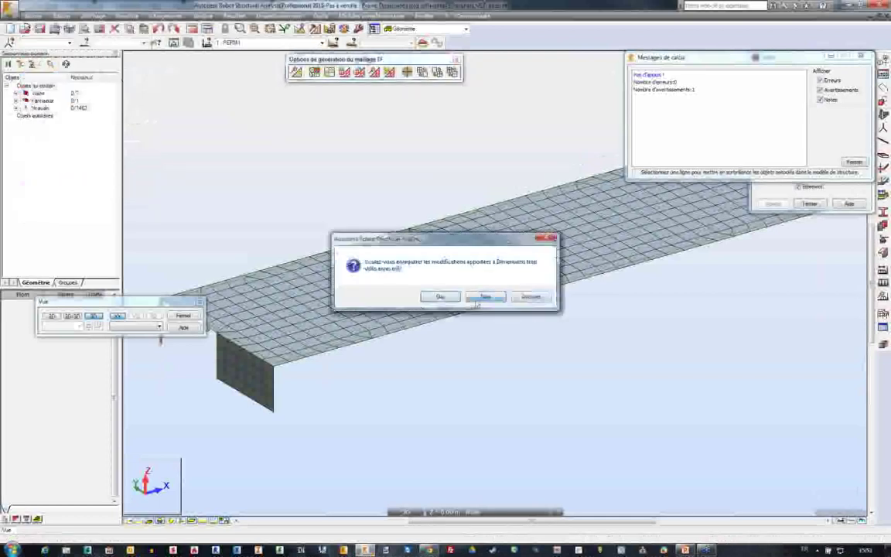
{"action": "left_click", "coordinate": [477, 301]}
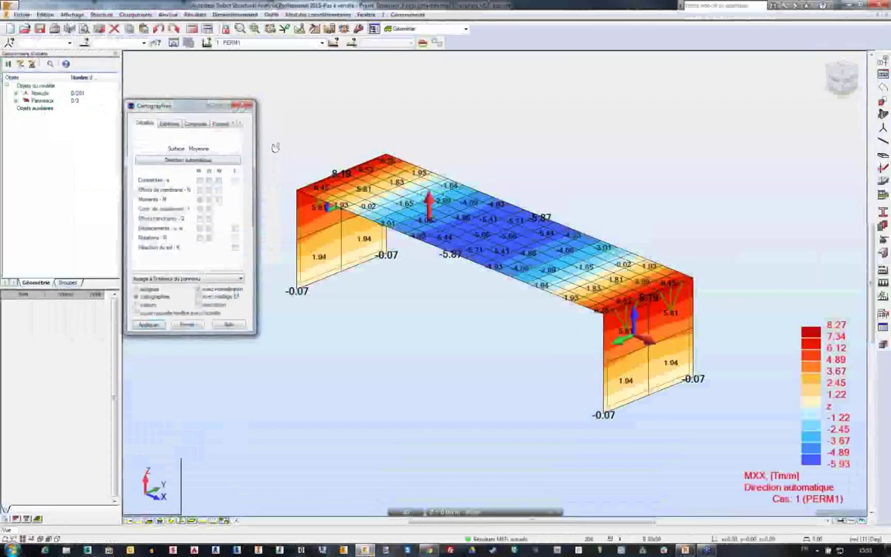
{"action": "right_click", "coordinate": [370, 387]}
{"action": "left_click", "coordinate": [418, 485]}
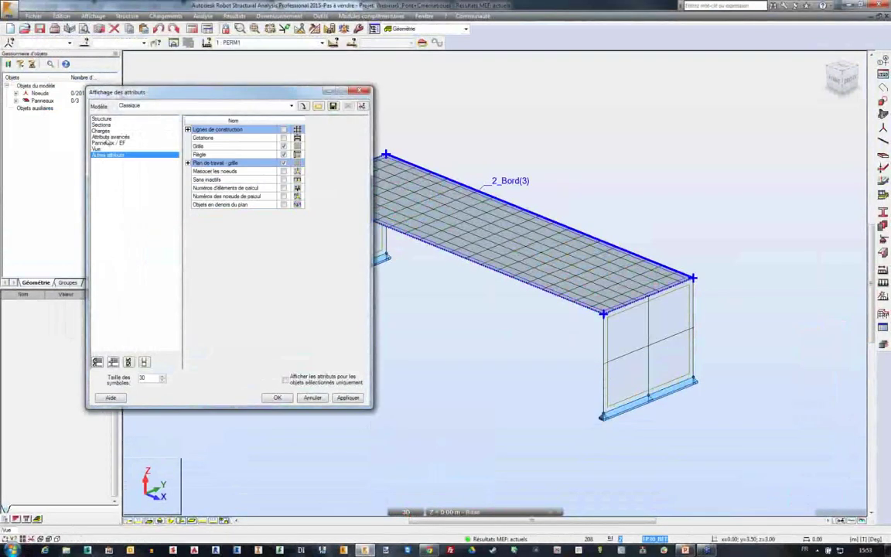
{"action": "left_click", "coordinate": [108, 136]}
{"action": "left_click", "coordinate": [187, 171]}
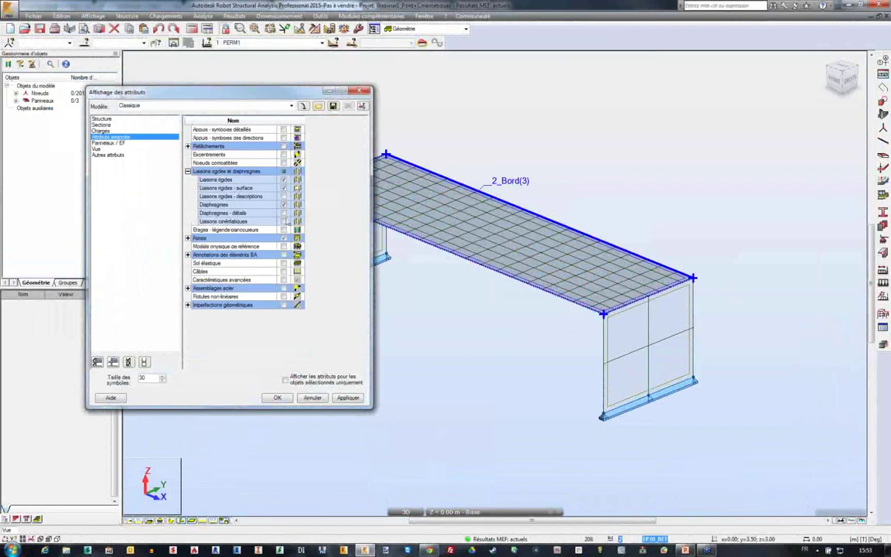
{"action": "left_click", "coordinate": [284, 221]}
{"action": "left_click", "coordinate": [280, 399]}
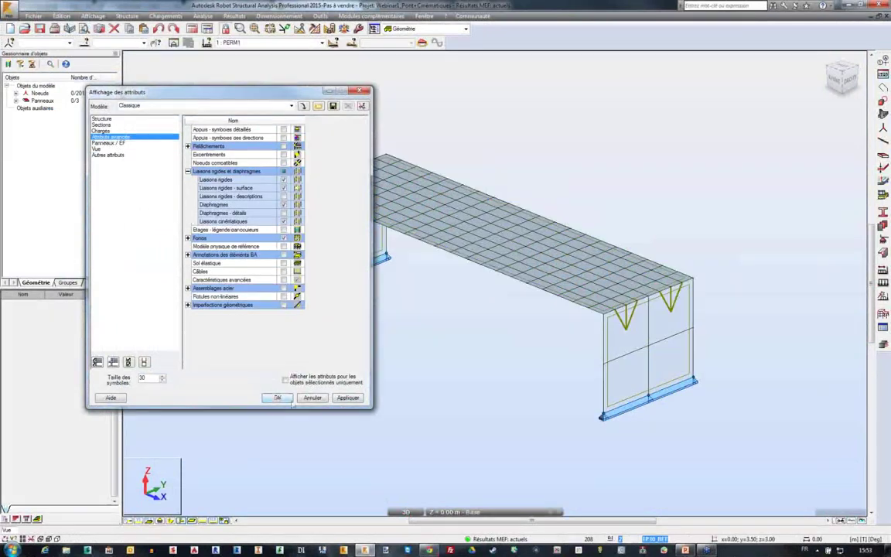
{"action": "left_click", "coordinate": [277, 398]}
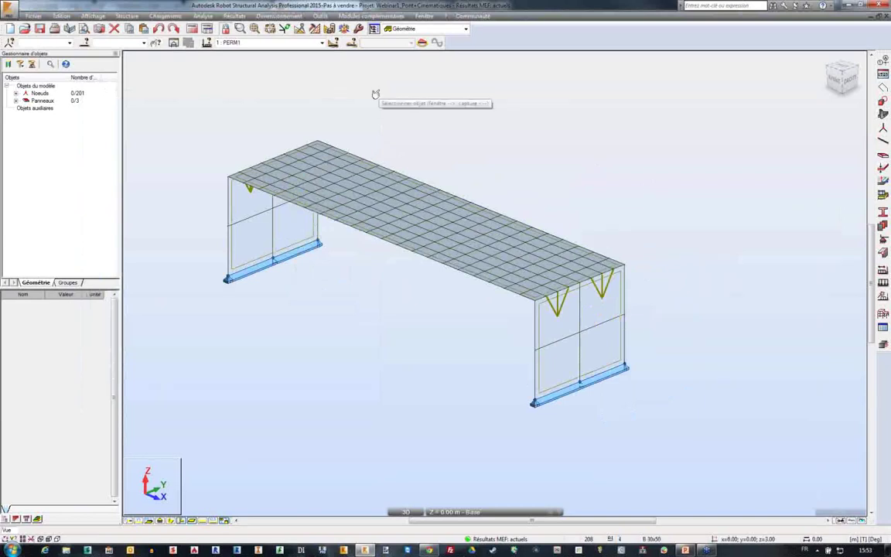
Step: Set the job's meshing preference to obtain a coherent FE mesh, with kinematic links at incoherent points kept enabled
{"action": "left_click", "coordinate": [319, 16]}
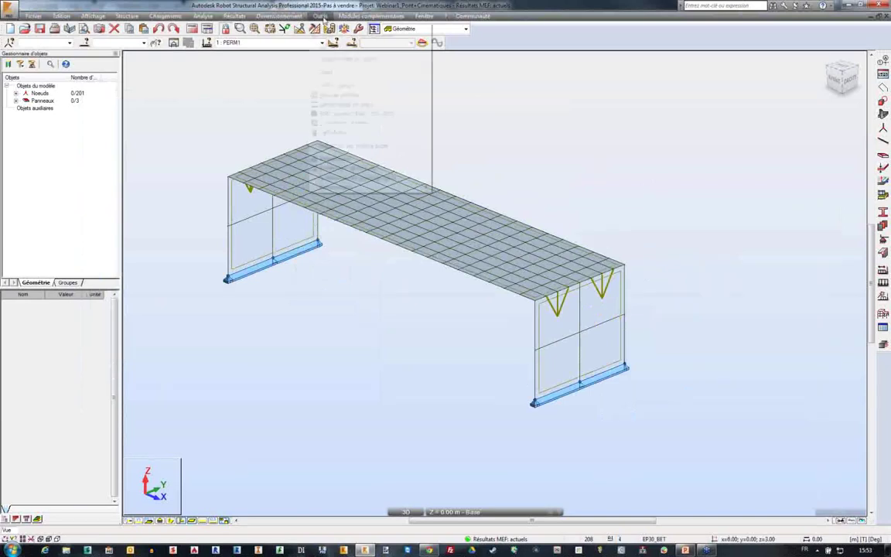
{"action": "left_click", "coordinate": [363, 167]}
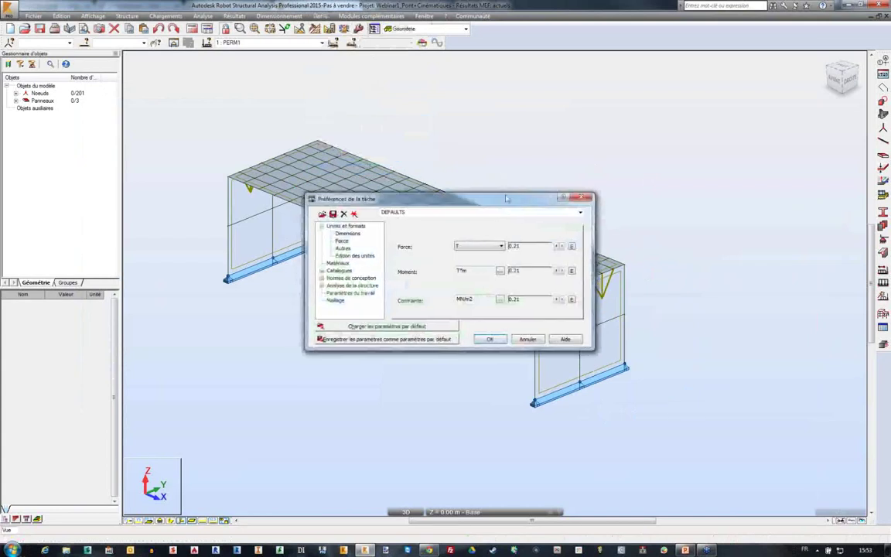
{"action": "left_click", "coordinate": [608, 156]}
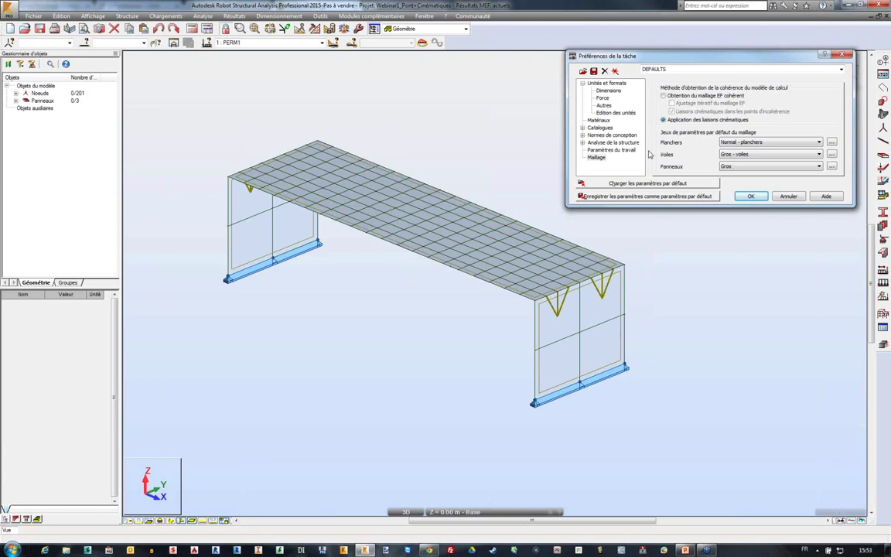
{"action": "left_click", "coordinate": [662, 95]}
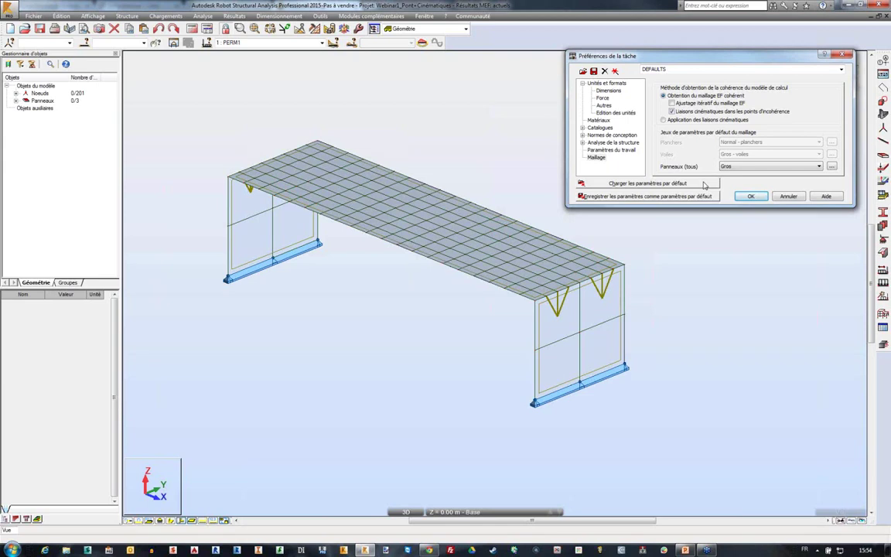
{"action": "key", "text": "Return"}
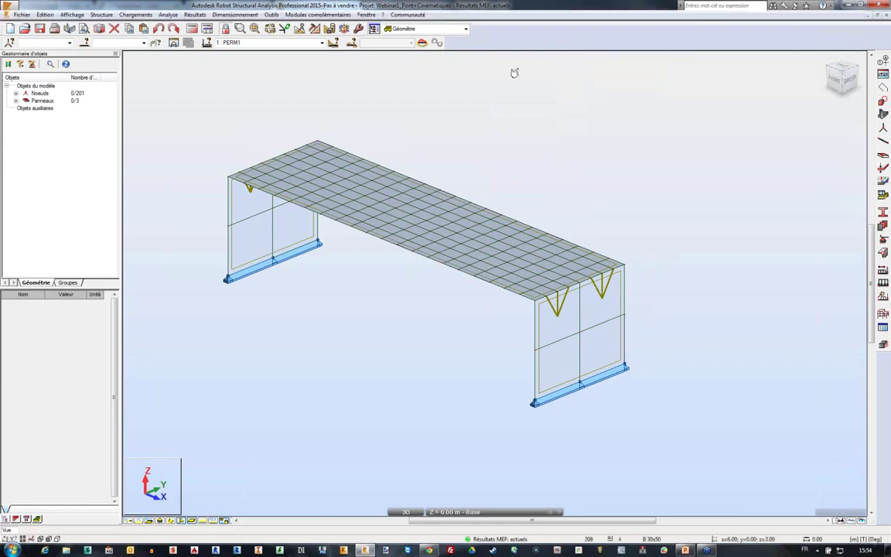
Step: Display the FE mesh generation options clear of the model and generate the calculation model of the bridge
{"action": "left_click", "coordinate": [283, 29]}
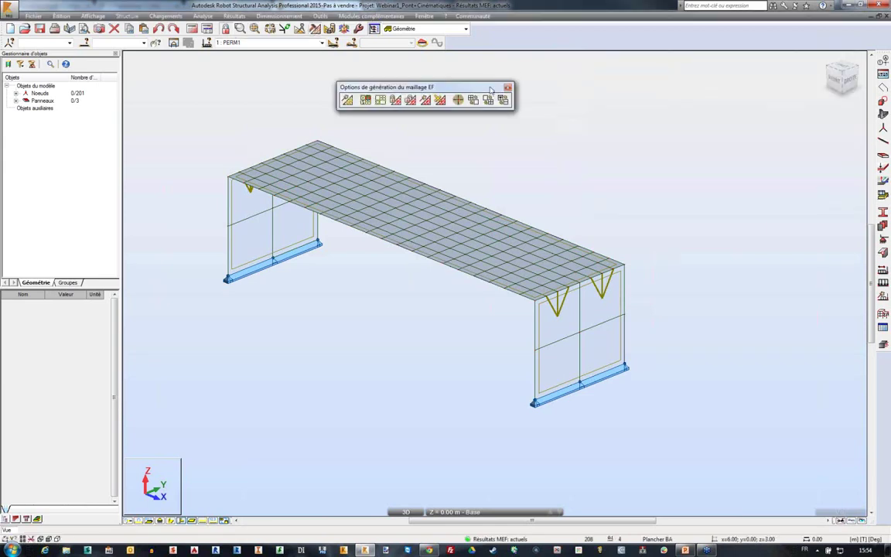
{"action": "left_click_drag", "start_coordinate": [490, 91], "coordinate": [592, 90]}
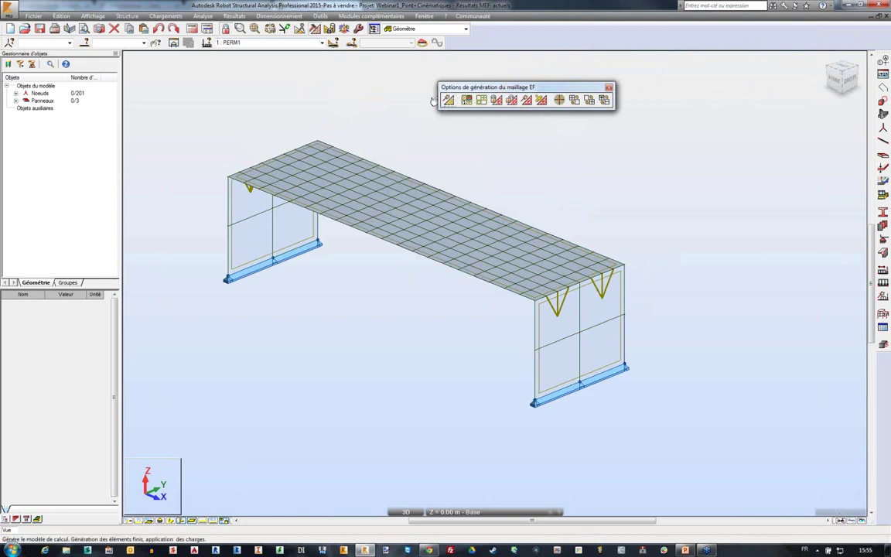
{"action": "left_click", "coordinate": [448, 99]}
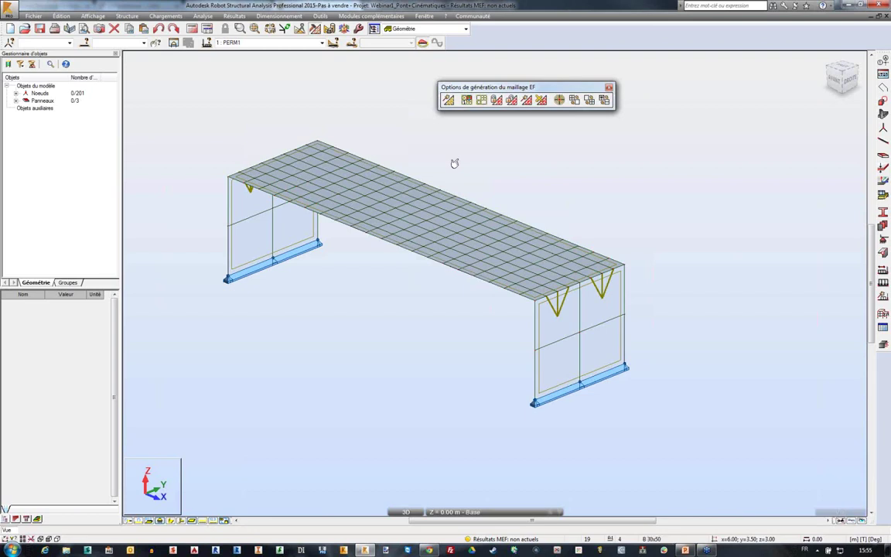
Step: Regenerate the bridge's calculation model and open the Exemple plancher champignons project without saving the current one
{"action": "left_click", "coordinate": [448, 100]}
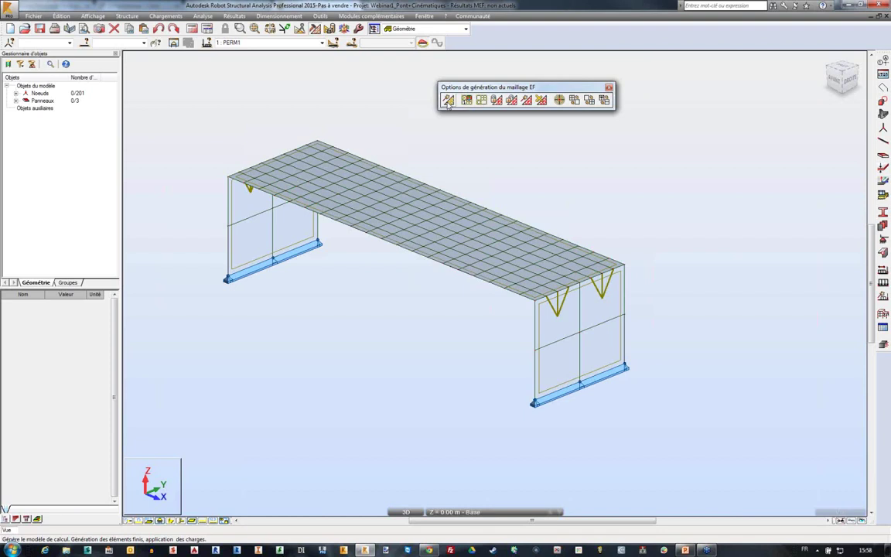
{"action": "left_click", "coordinate": [448, 102]}
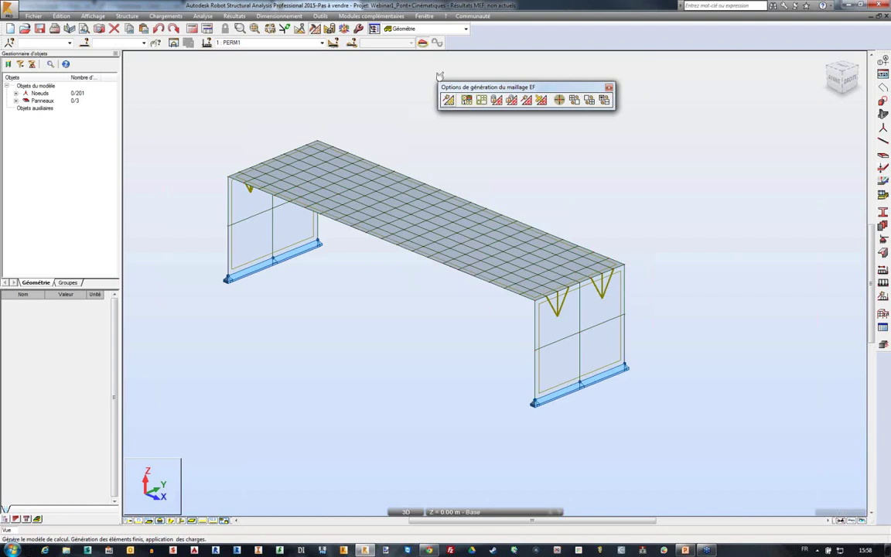
{"action": "left_click", "coordinate": [34, 16]}
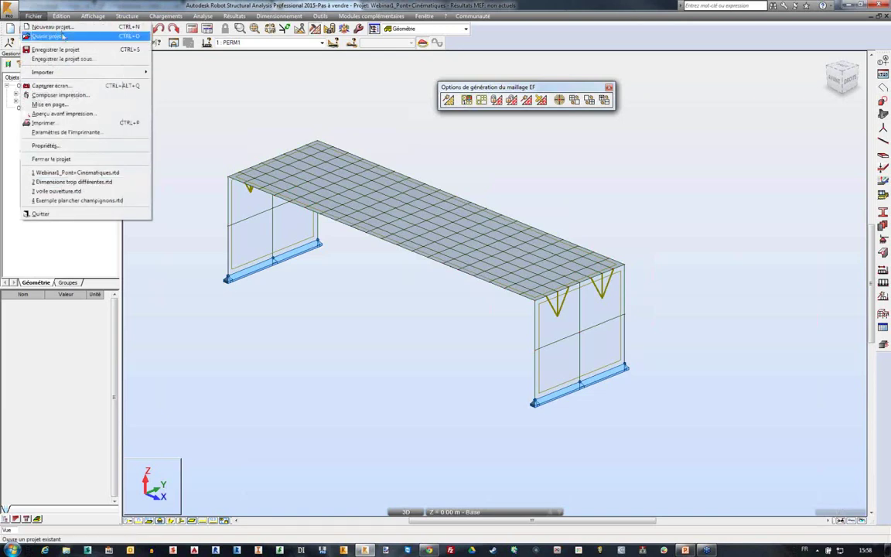
{"action": "left_click", "coordinate": [51, 36]}
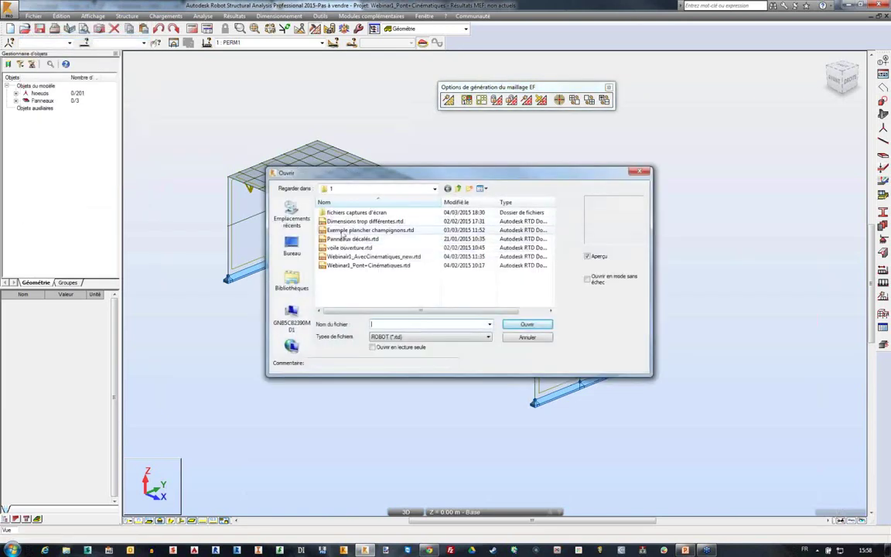
{"action": "left_click", "coordinate": [343, 231]}
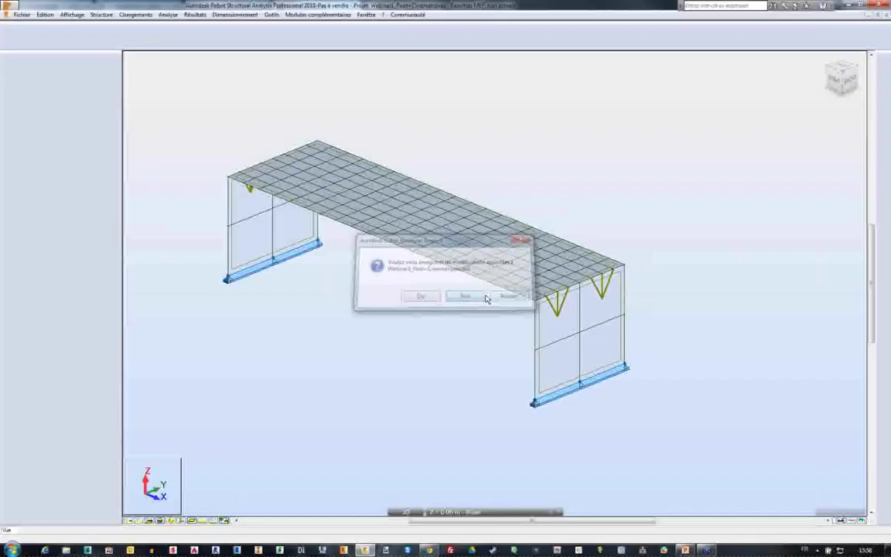
{"action": "left_click", "coordinate": [471, 294]}
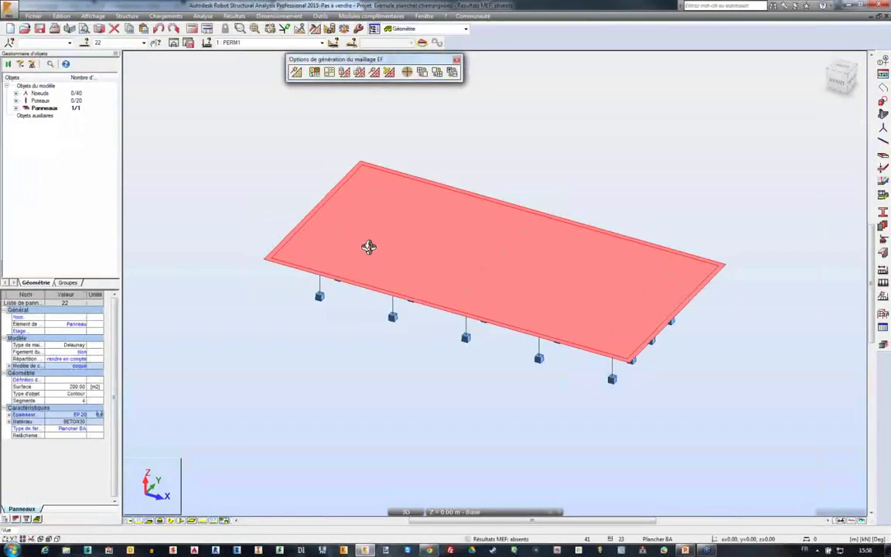
Step: Assign constant-density mesh emitters with H0 = 0.2 m to the nodes at the tops of all the columns and mesh the slab
{"action": "right_click", "coordinate": [265, 250]}
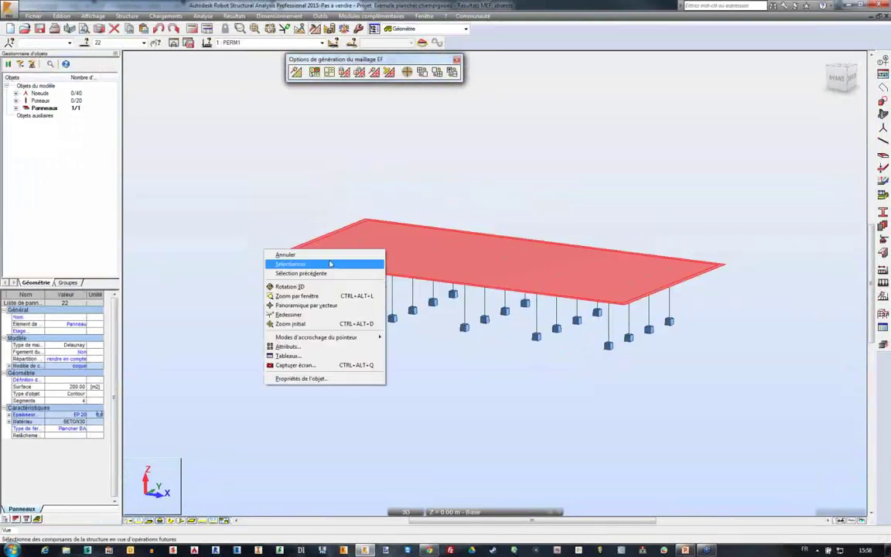
{"action": "left_click", "coordinate": [330, 264]}
{"action": "left_click", "coordinate": [383, 178]}
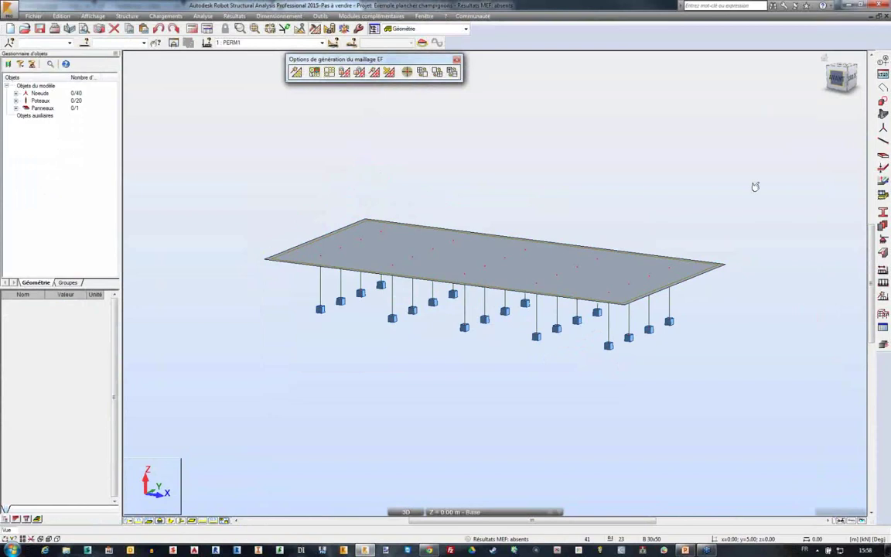
{"action": "left_click_drag", "start_coordinate": [755, 186], "coordinate": [698, 261]}
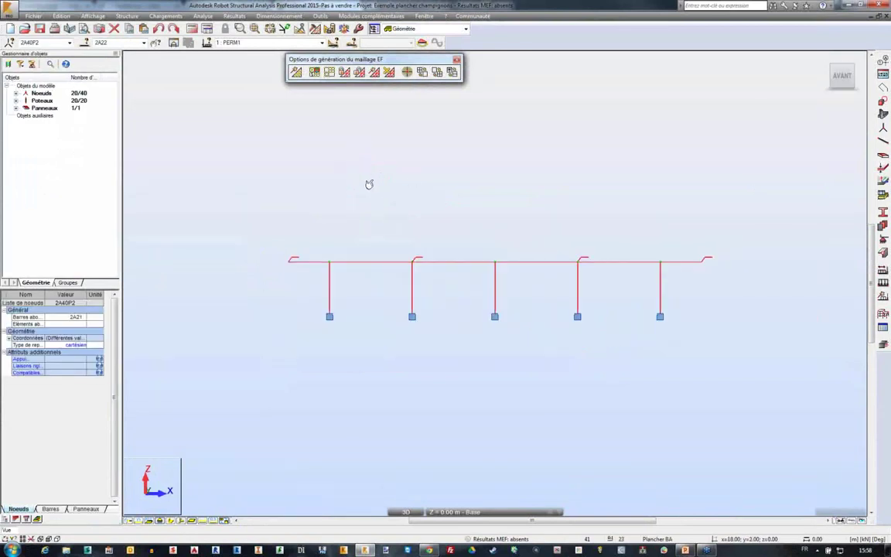
{"action": "right_click", "coordinate": [283, 165]}
{"action": "key", "text": "Escape"}
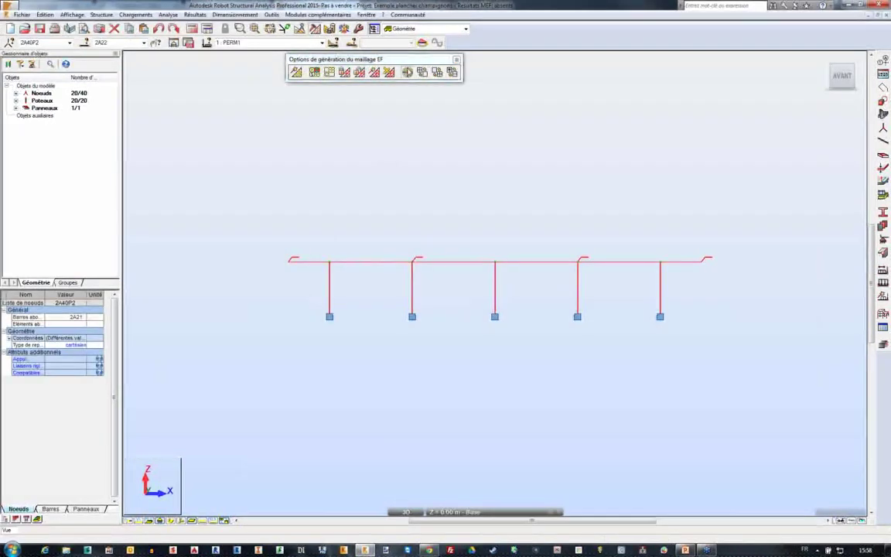
{"action": "left_click", "coordinate": [407, 71]}
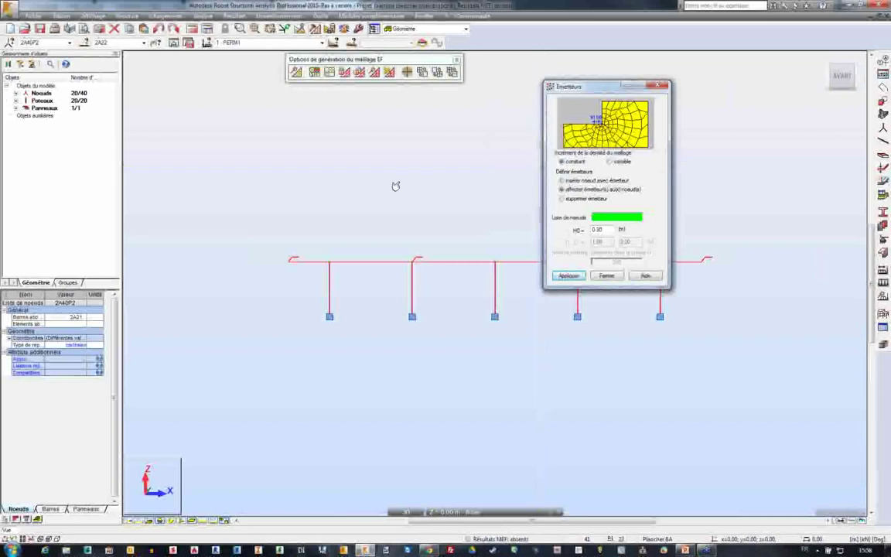
{"action": "left_click", "coordinate": [606, 230]}
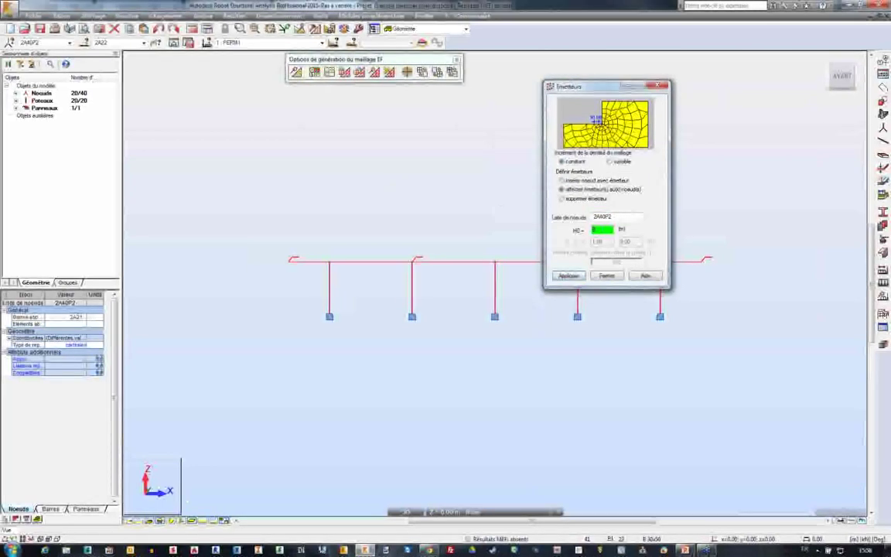
{"action": "left_click", "coordinate": [570, 276]}
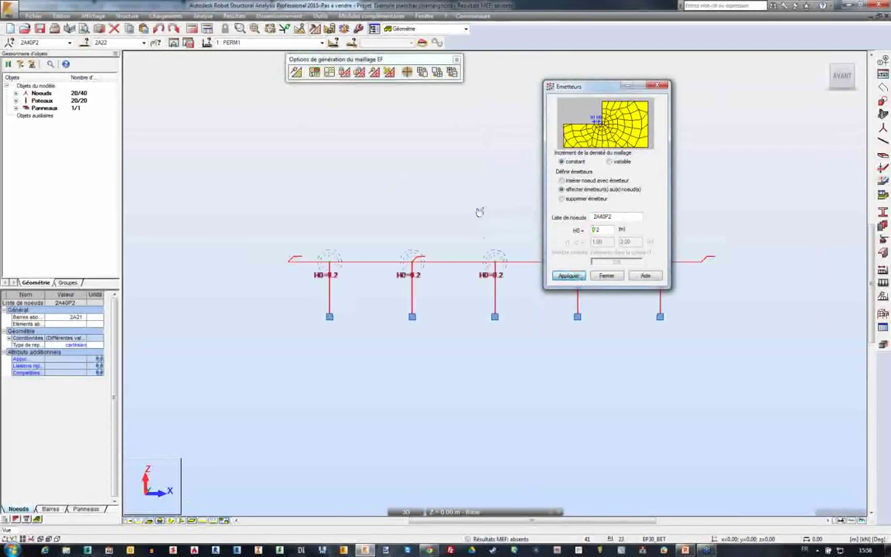
{"action": "right_click", "coordinate": [408, 212]}
{"action": "left_click", "coordinate": [471, 243]}
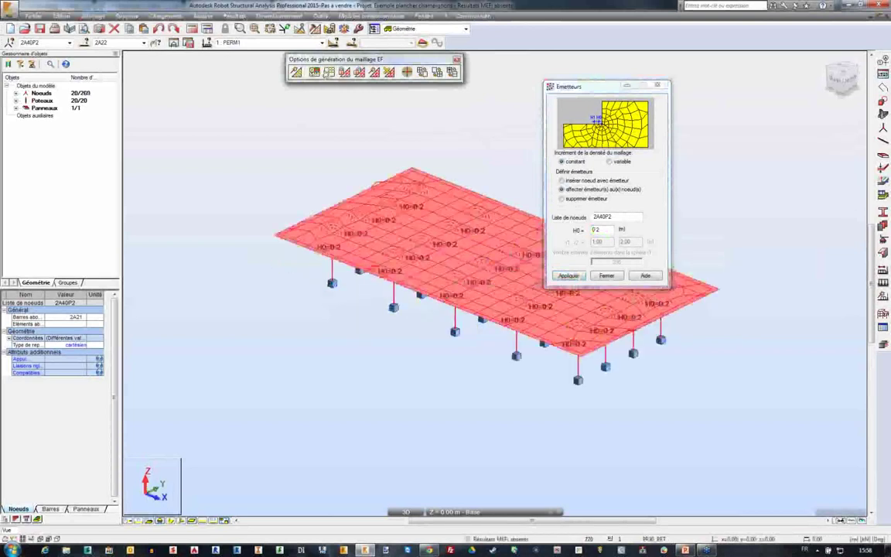
Step: Set the slab's advanced meshing options to Delaunay + Kang with user emitters enabled, and regenerate the mesh around the columns
{"action": "left_click", "coordinate": [314, 71]}
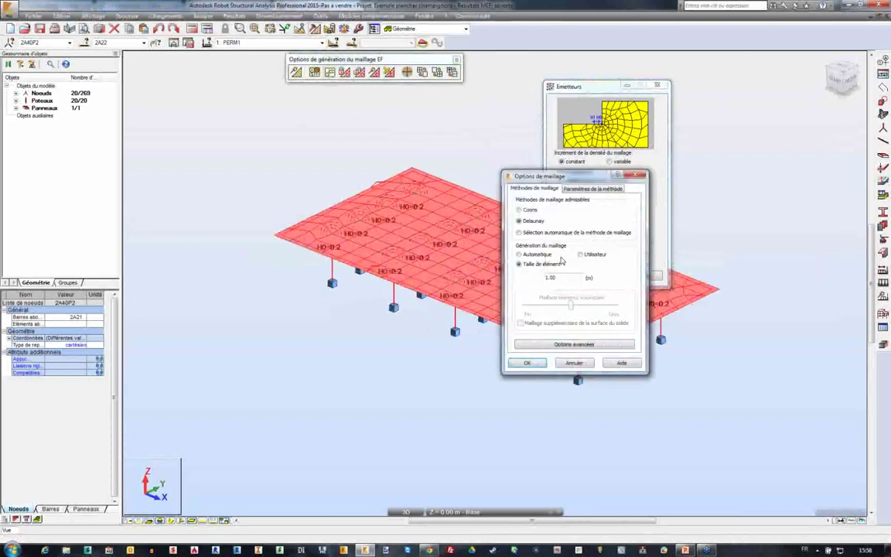
{"action": "left_click", "coordinate": [573, 345]}
{"action": "left_click", "coordinate": [455, 267]}
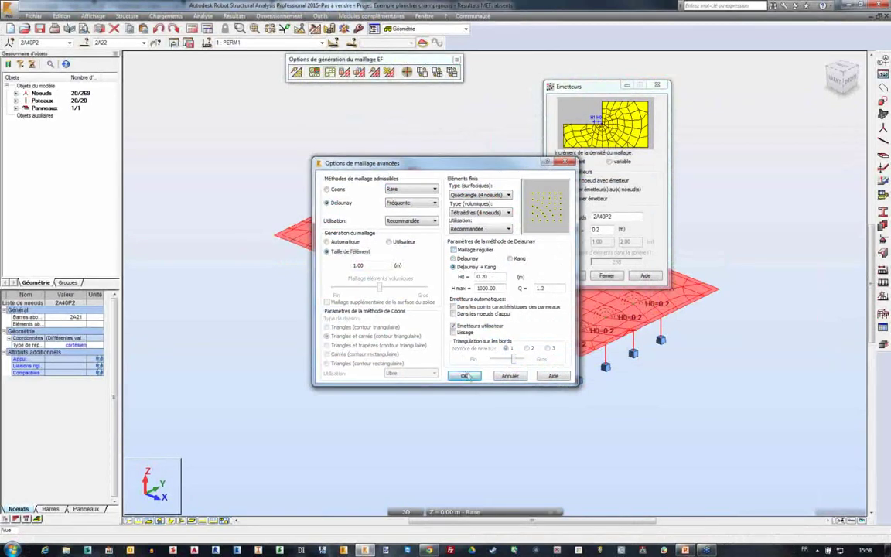
{"action": "left_click", "coordinate": [465, 376]}
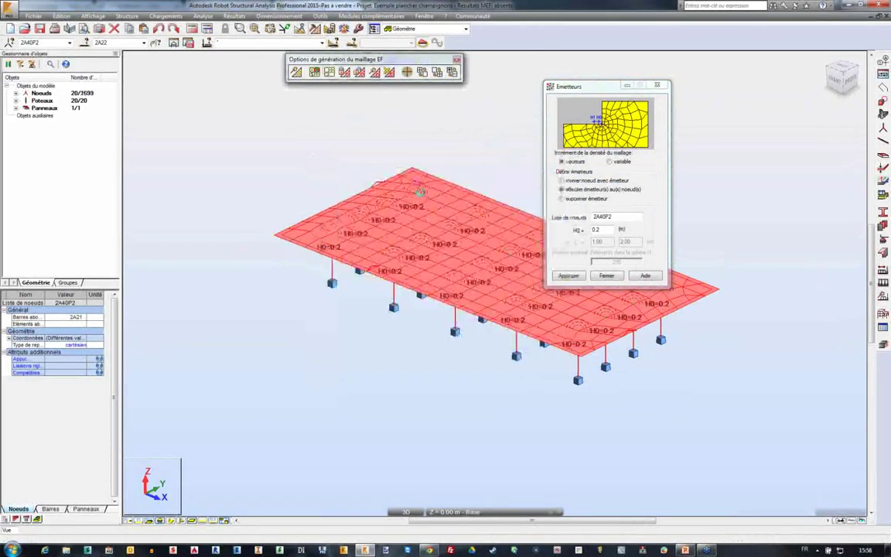
{"action": "left_click", "coordinate": [478, 160]}
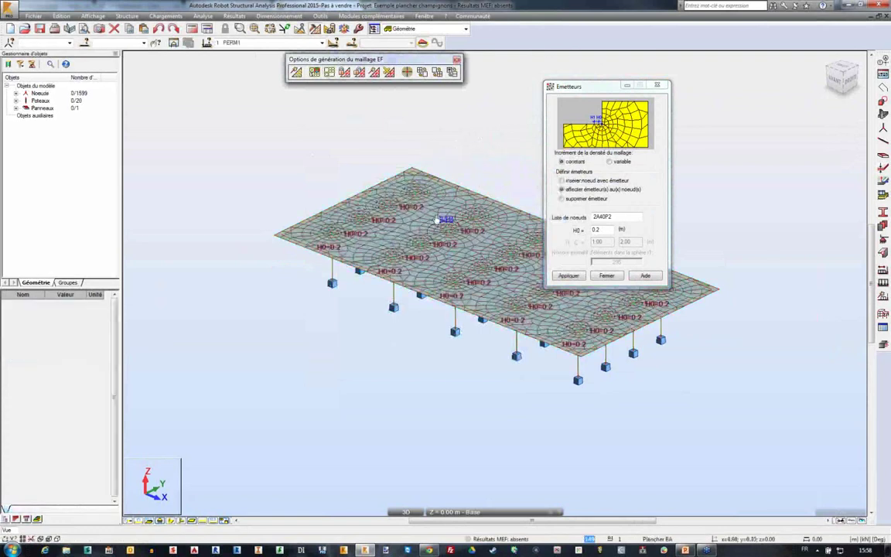
{"action": "middle_click_drag", "start_coordinate": [441, 215], "coordinate": [456, 244]}
Step: Run the static calculation and enable the reduction of forces above columns and walls in the results map parameters
{"action": "left_click_drag", "start_coordinate": [596, 91], "coordinate": [749, 50]}
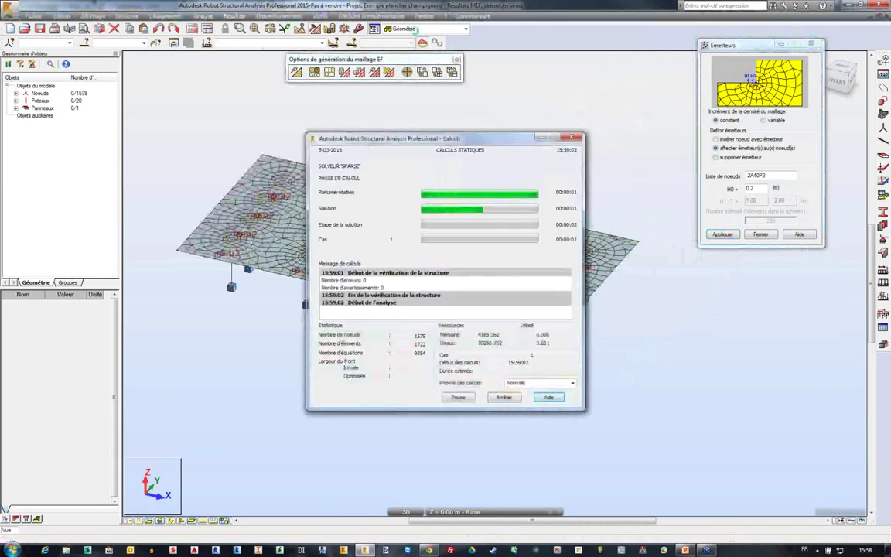
{"action": "left_click", "coordinate": [235, 16]}
{"action": "left_click", "coordinate": [261, 68]}
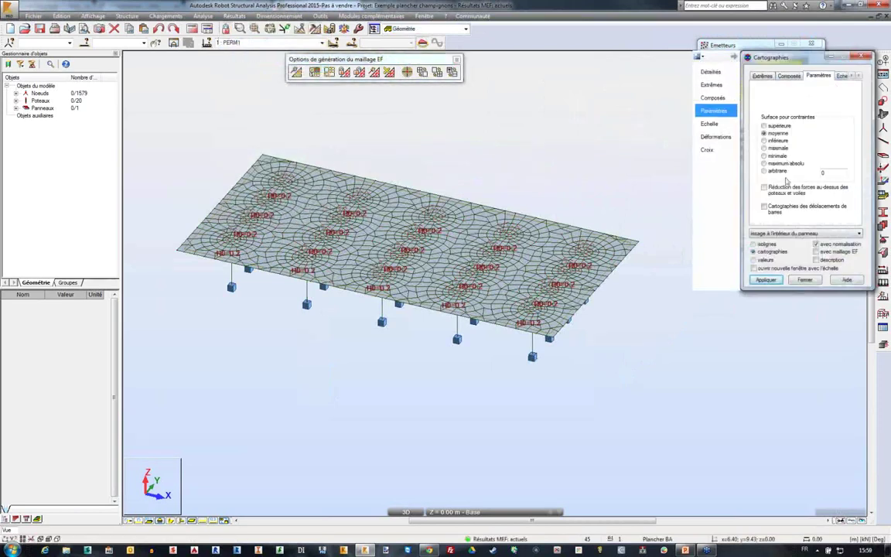
{"action": "left_click", "coordinate": [759, 281]}
{"action": "left_click_drag", "start_coordinate": [773, 57], "coordinate": [733, 62]}
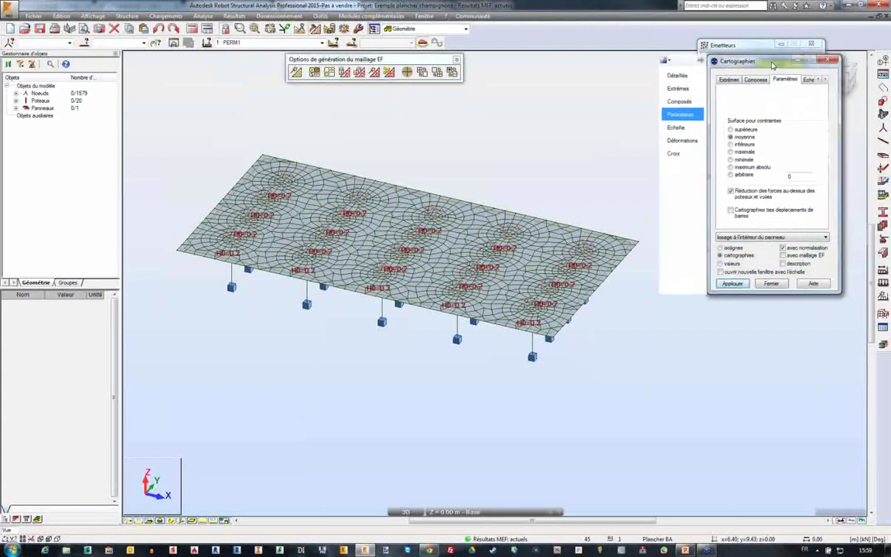
{"action": "left_click", "coordinate": [824, 62]}
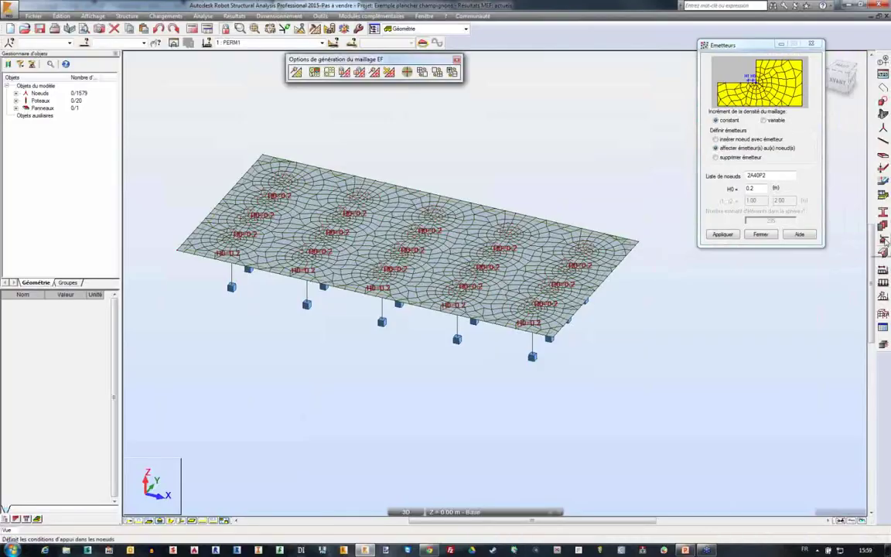
Step: Try defining a rigid support as a circular column 25 cm in diameter, and close the support definition without adding it
{"action": "left_click", "coordinate": [349, 67]}
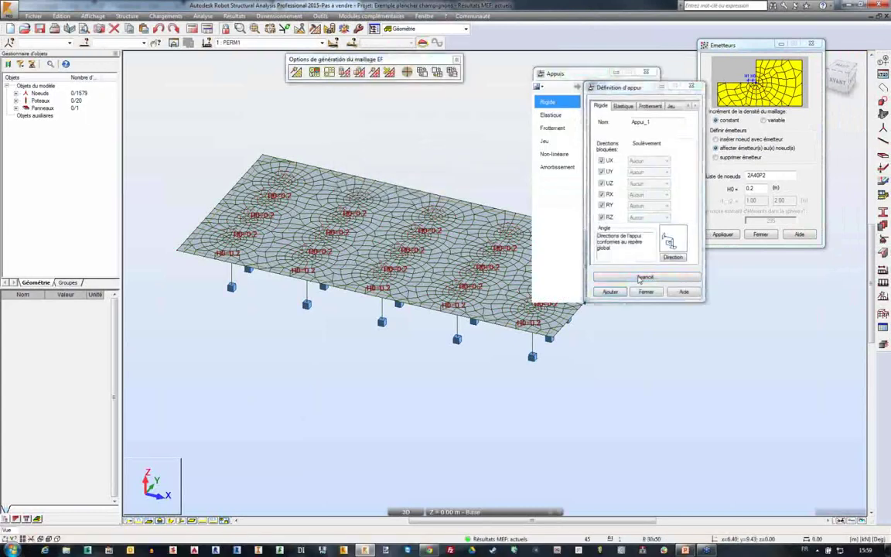
{"action": "left_click", "coordinate": [644, 276]}
{"action": "left_click", "coordinate": [552, 129]}
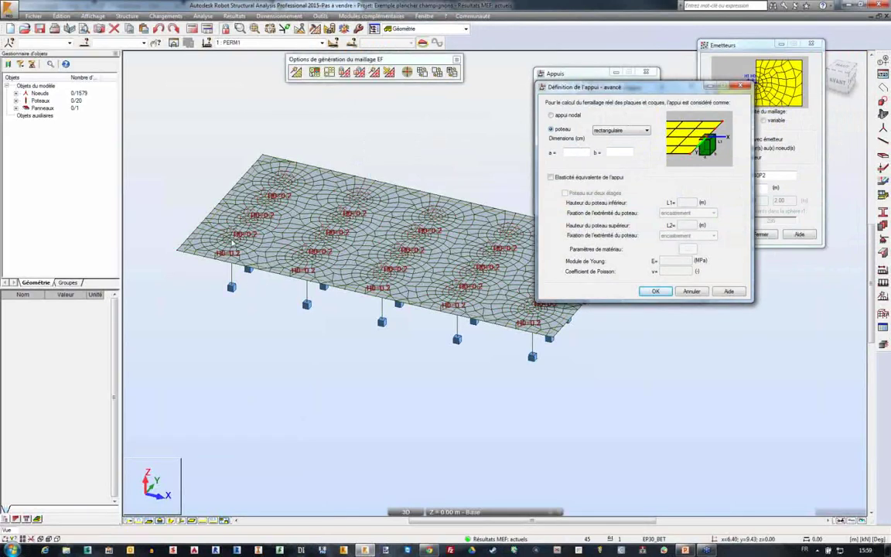
{"action": "left_click", "coordinate": [595, 130]}
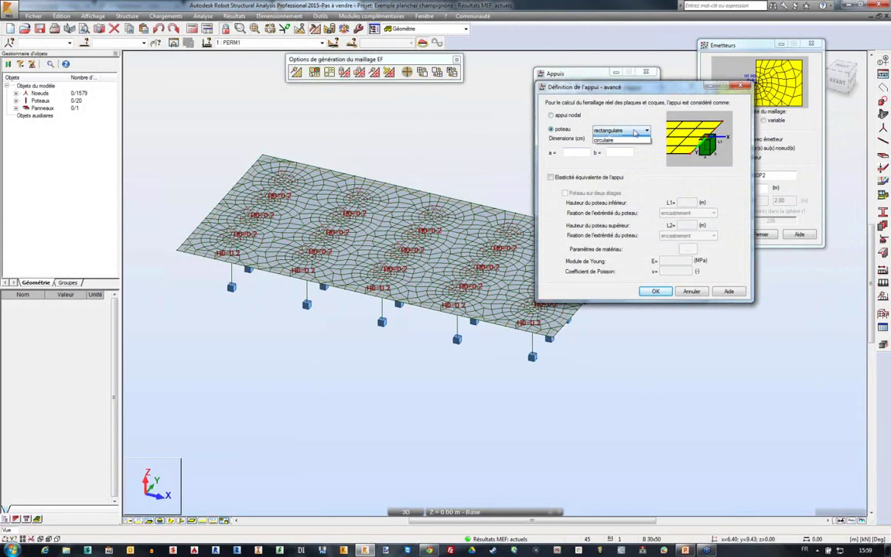
{"action": "left_click", "coordinate": [597, 141]}
{"action": "left_click", "coordinate": [577, 151]}
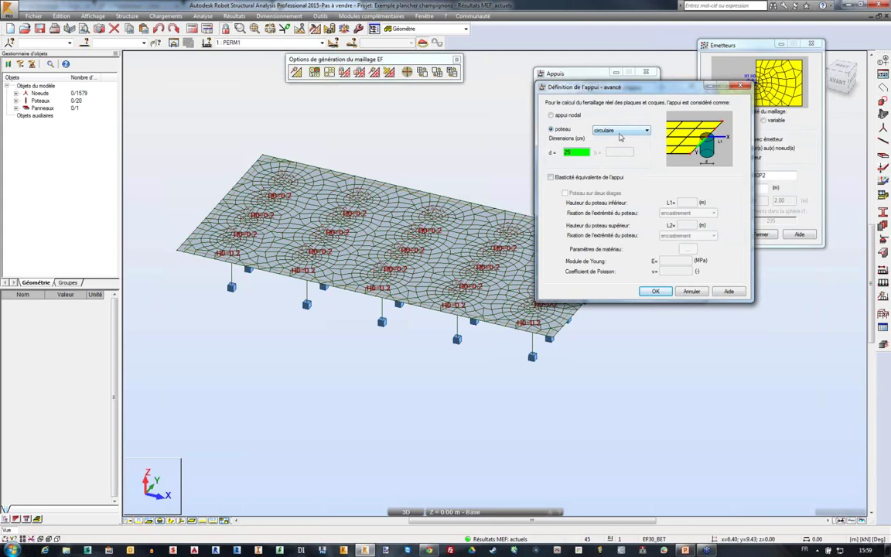
{"action": "key", "text": "Return"}
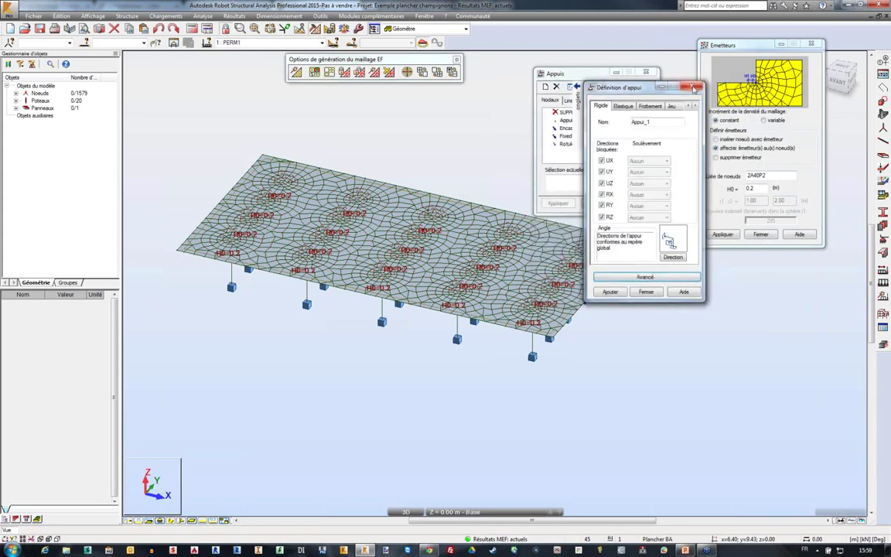
{"action": "left_click", "coordinate": [694, 88]}
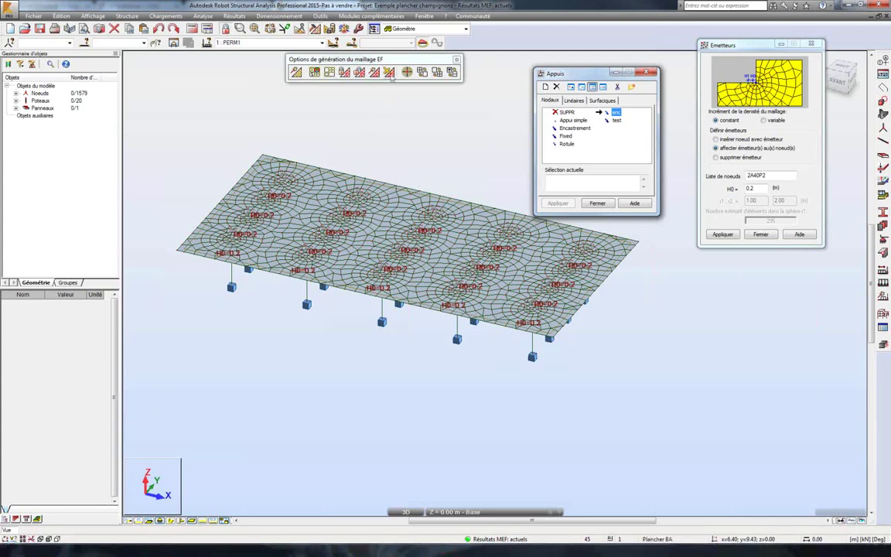
Step: Delete the slab's mesh and remove all the emitters from the column-head nodes
{"action": "left_click", "coordinate": [352, 72]}
{"action": "left_click", "coordinate": [486, 299]}
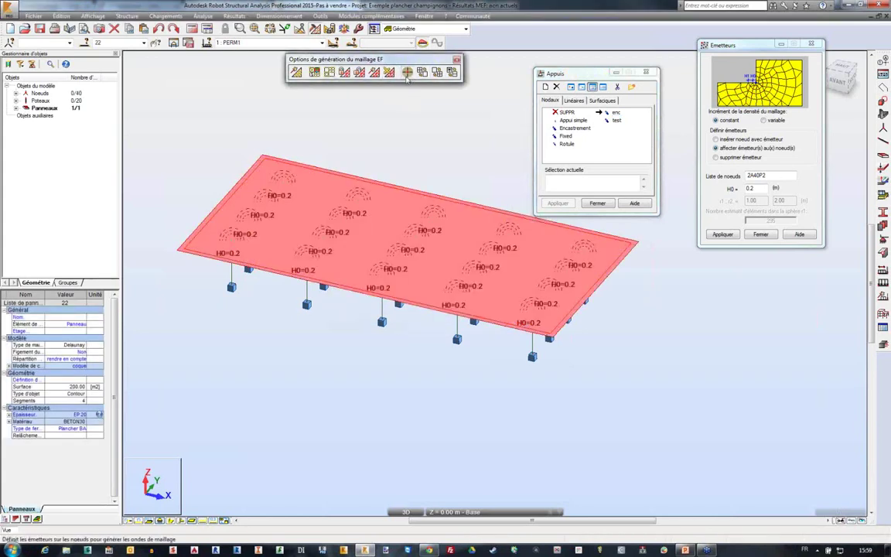
{"action": "left_click", "coordinate": [715, 157]}
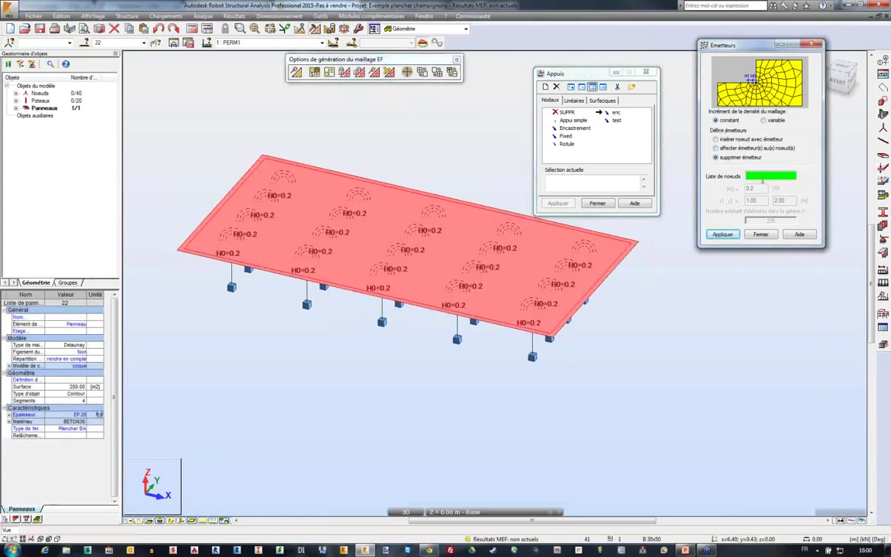
{"action": "left_click", "coordinate": [433, 205]}
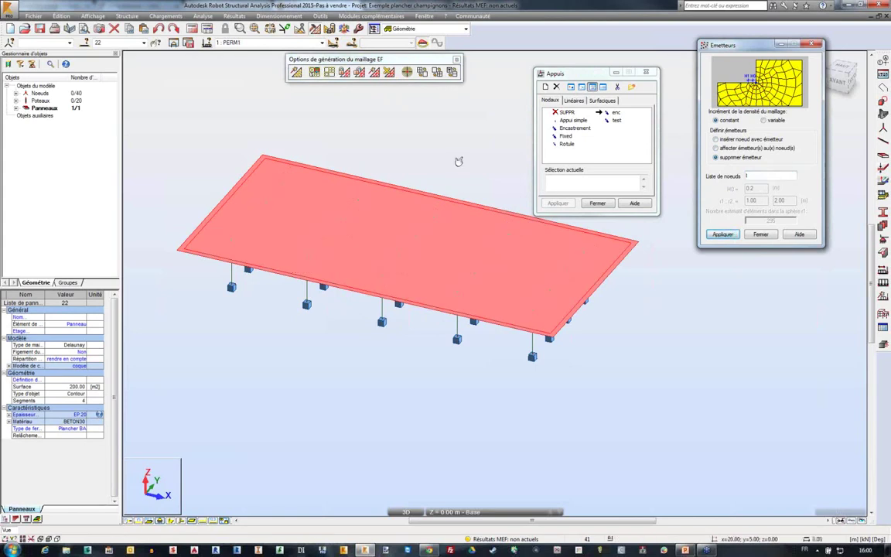